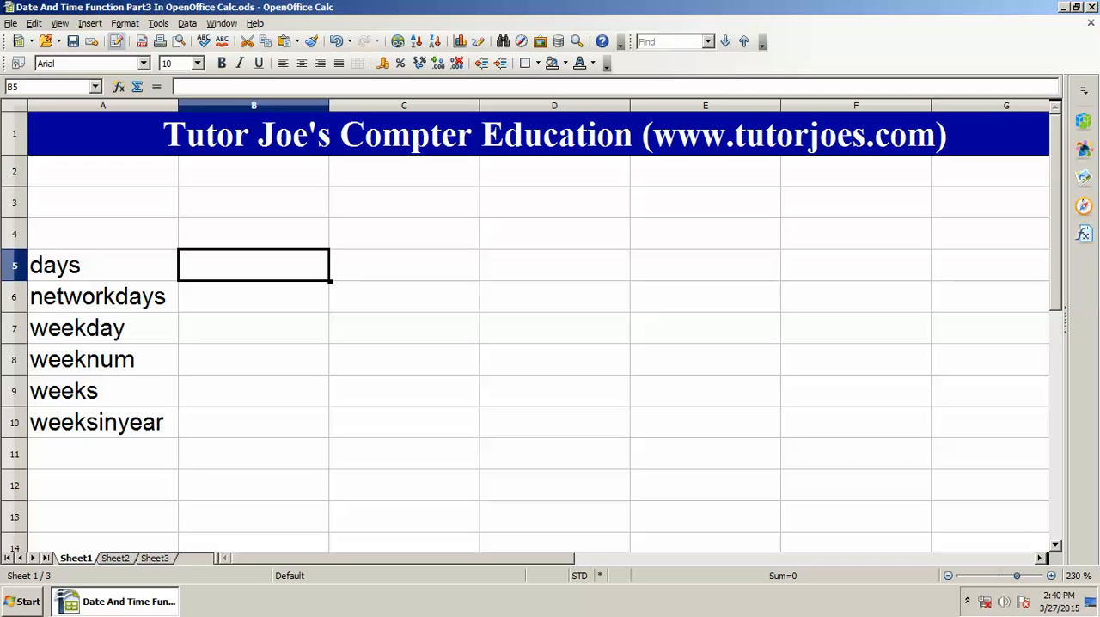
Step: Enter the formula =DATE(2015;4;1) in cell B4 as the end date above the days row
key(Down)
key(Up)
key(Up)
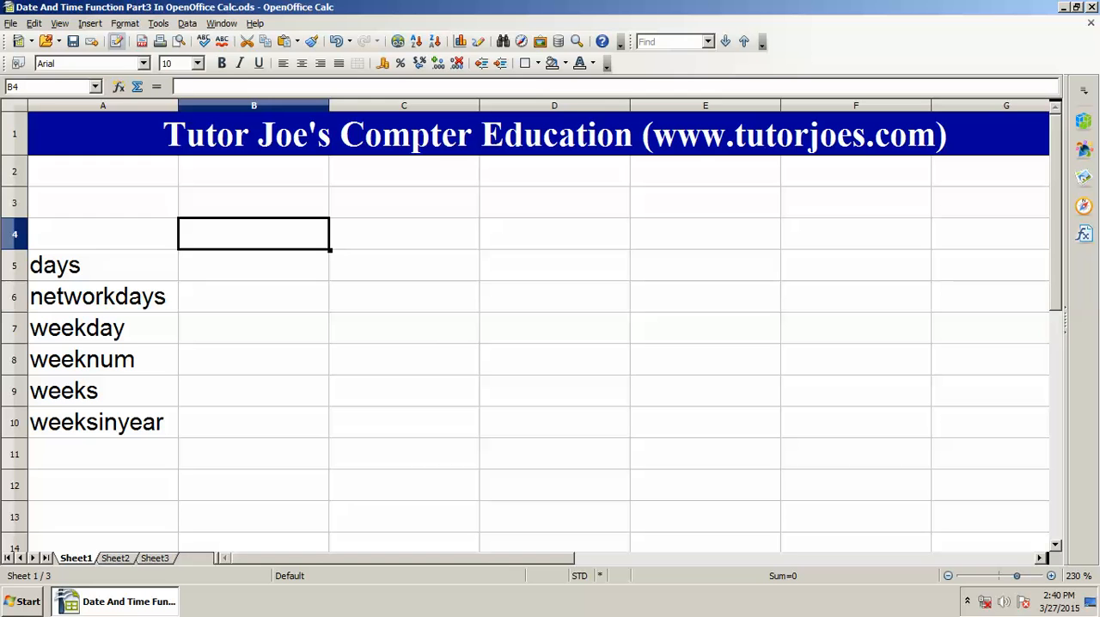
text(=date)
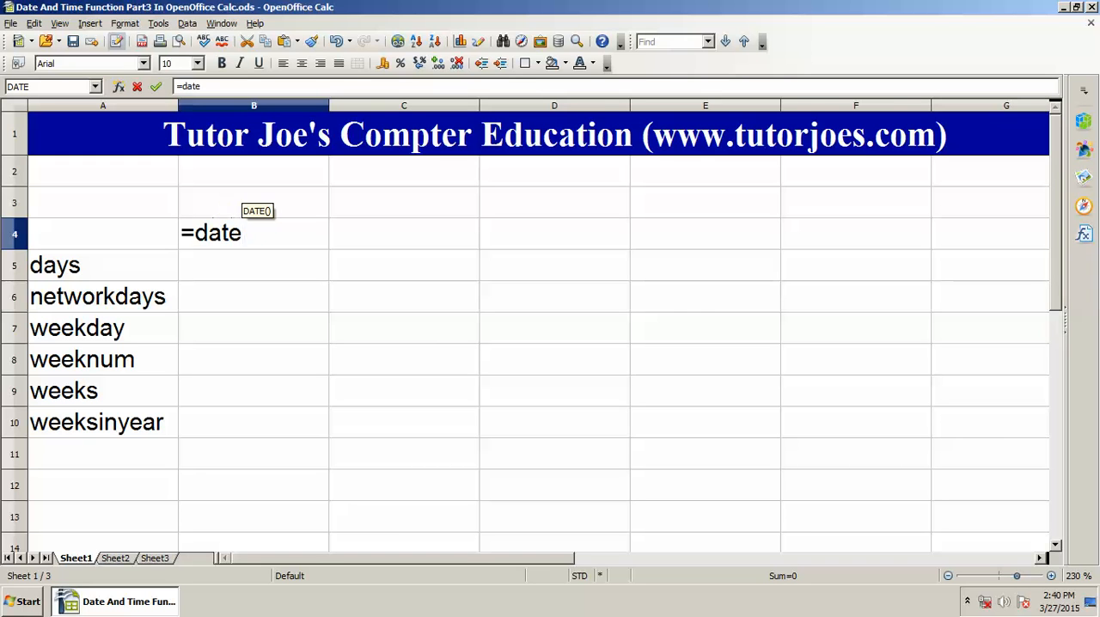
text(()
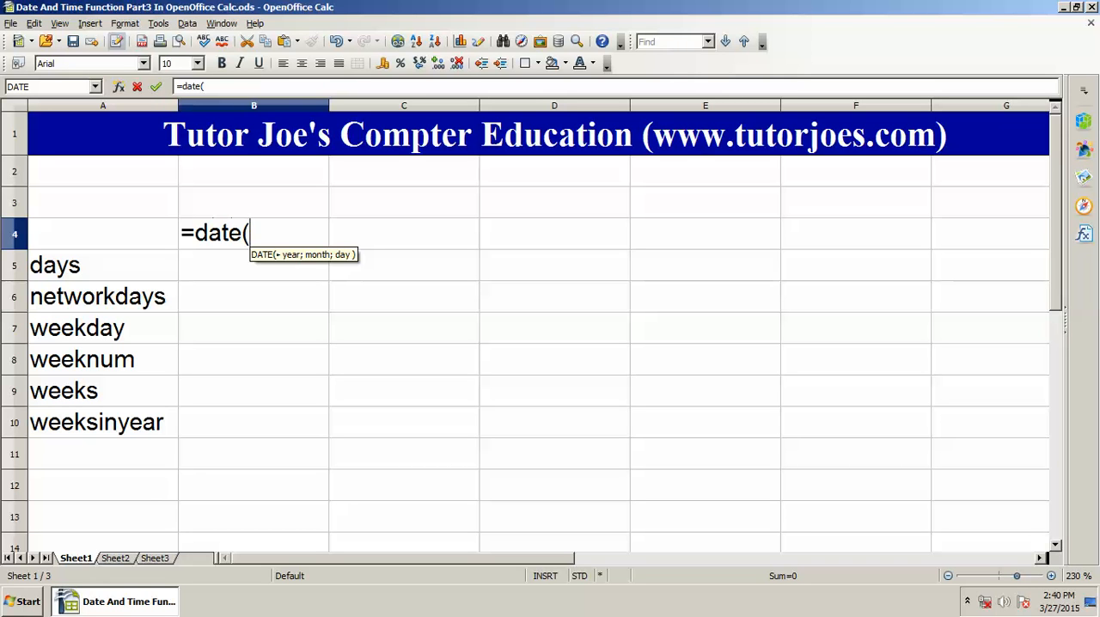
text(201)
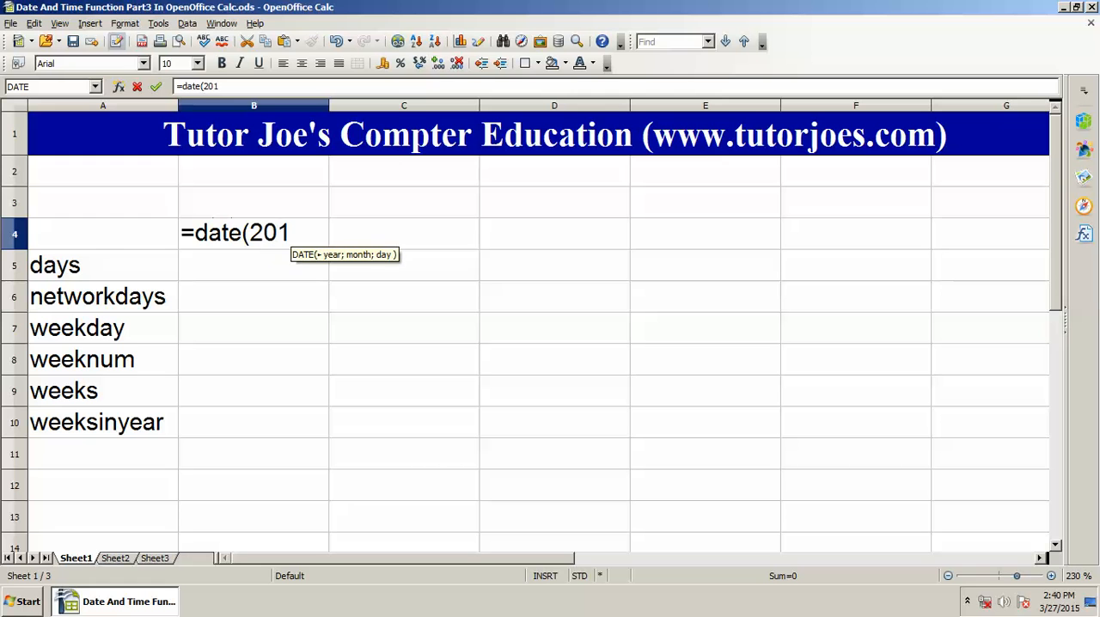
text(5;)
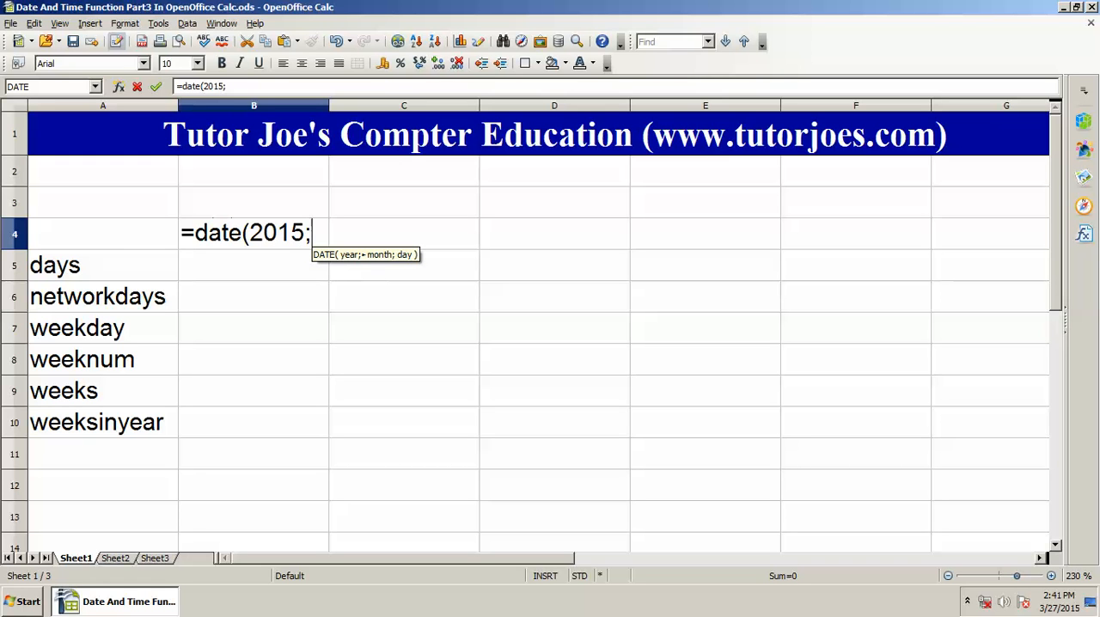
text(4)
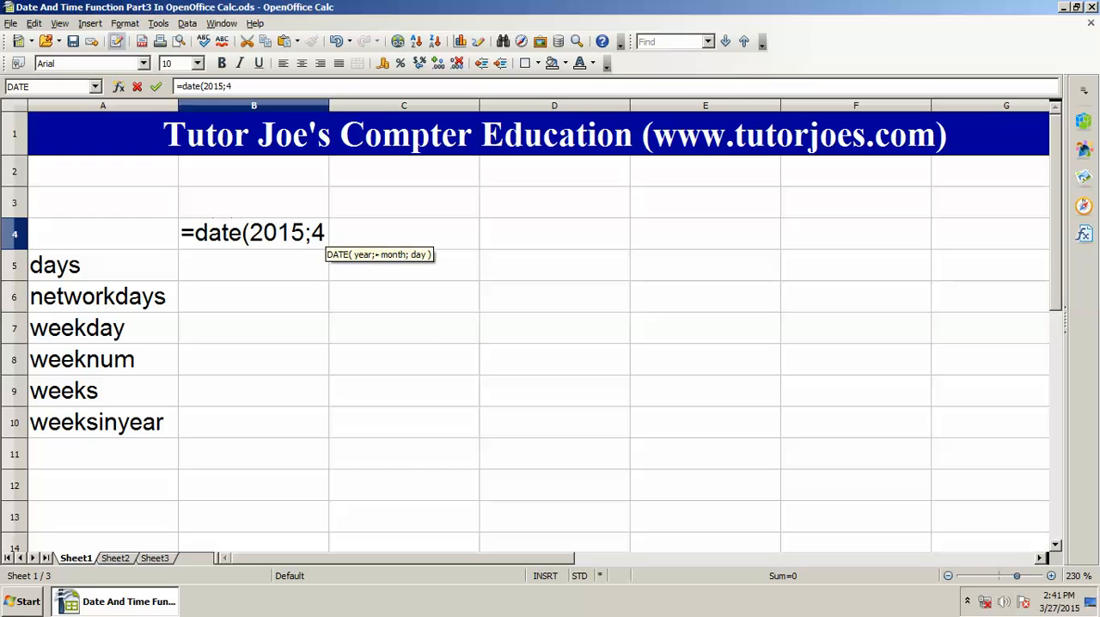
text(;)
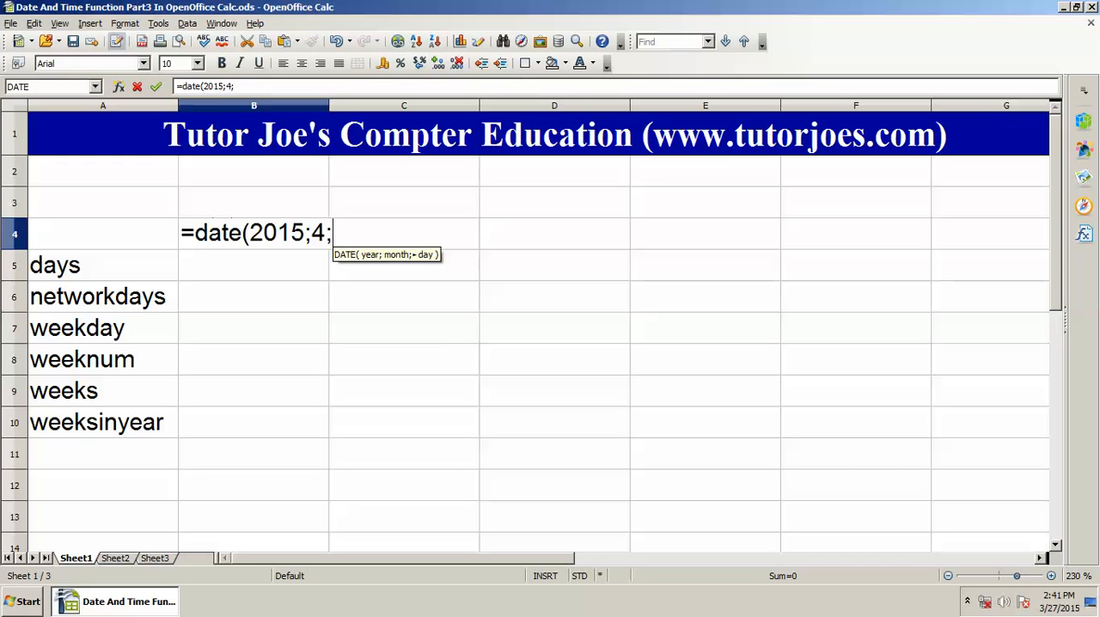
text(1))
key(Return)
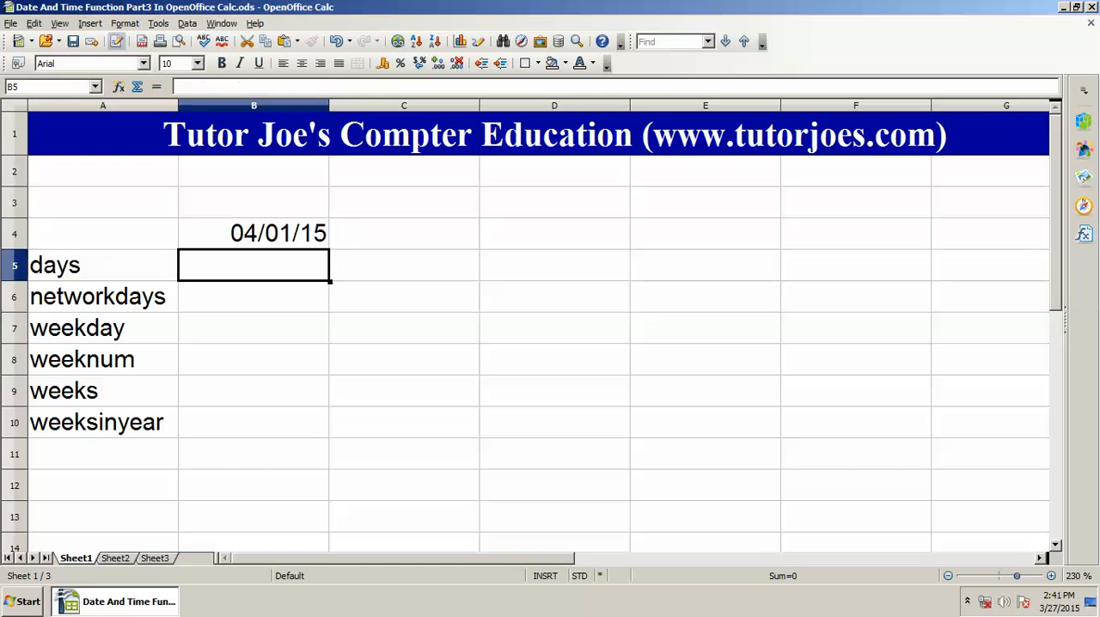
Step: Enter the formula =DATE(2015;3;1) in cell B3 as the start date
key(Up)
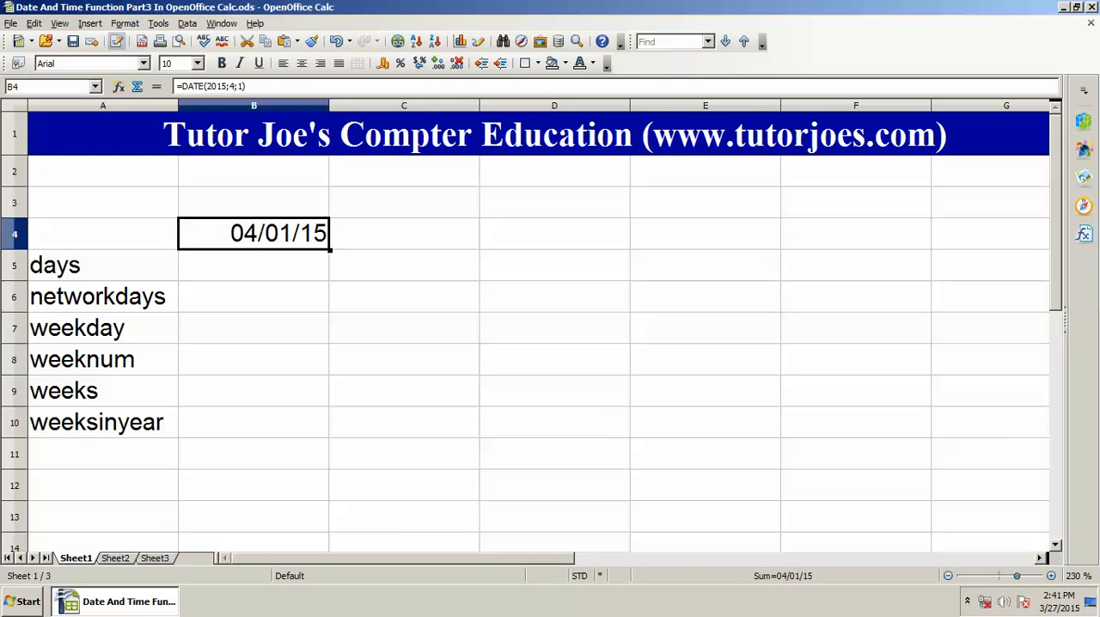
key(Up)
key(Up)
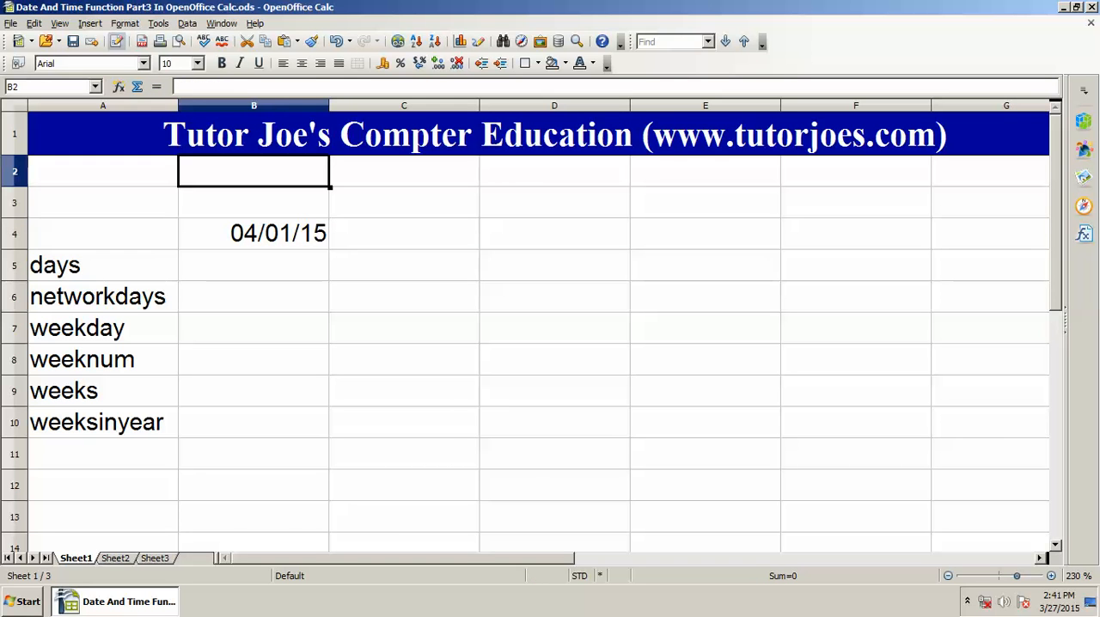
key(Down)
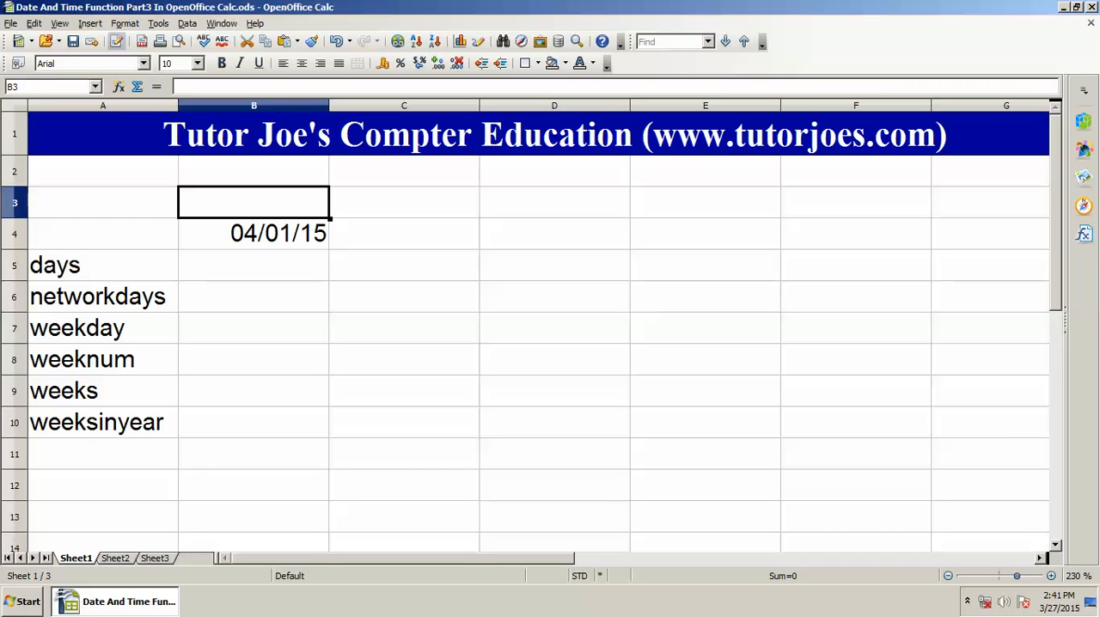
text(=date()
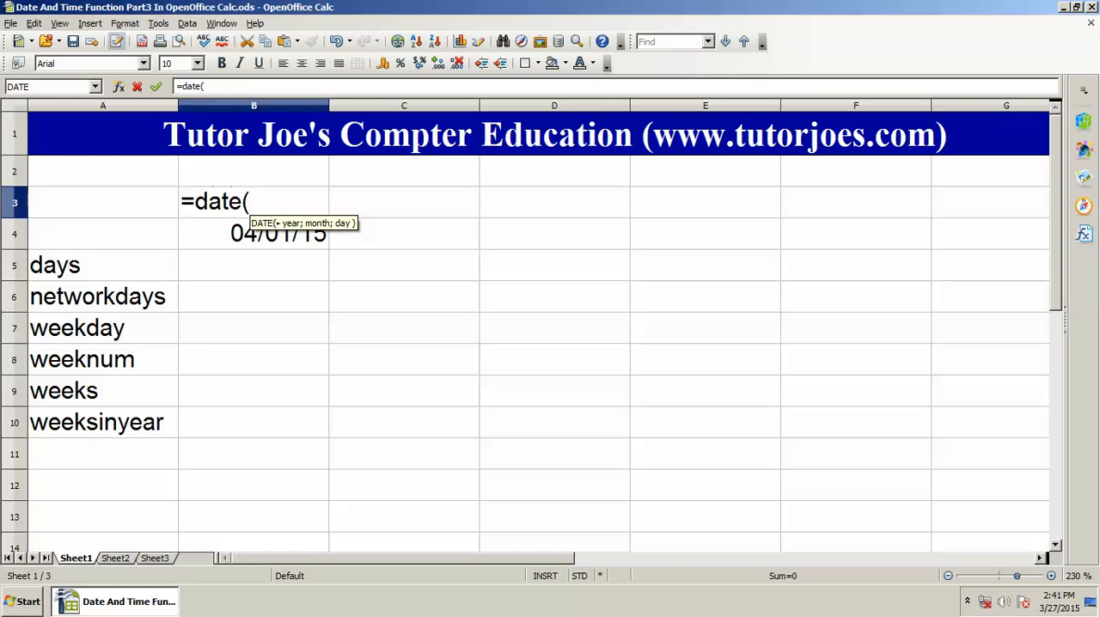
text(2015)
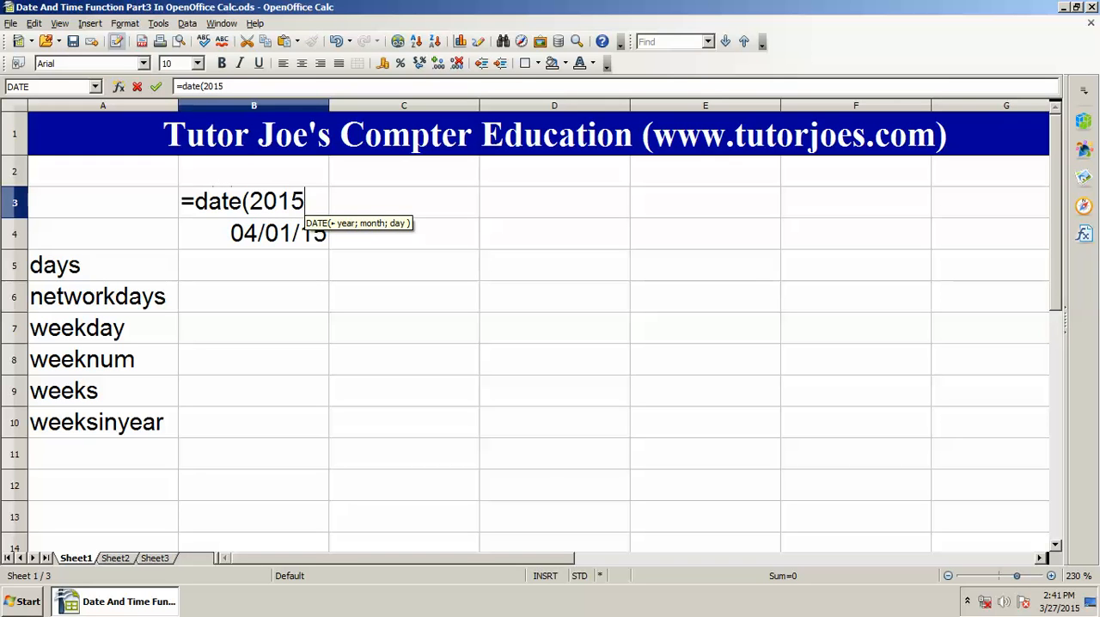
text(;)
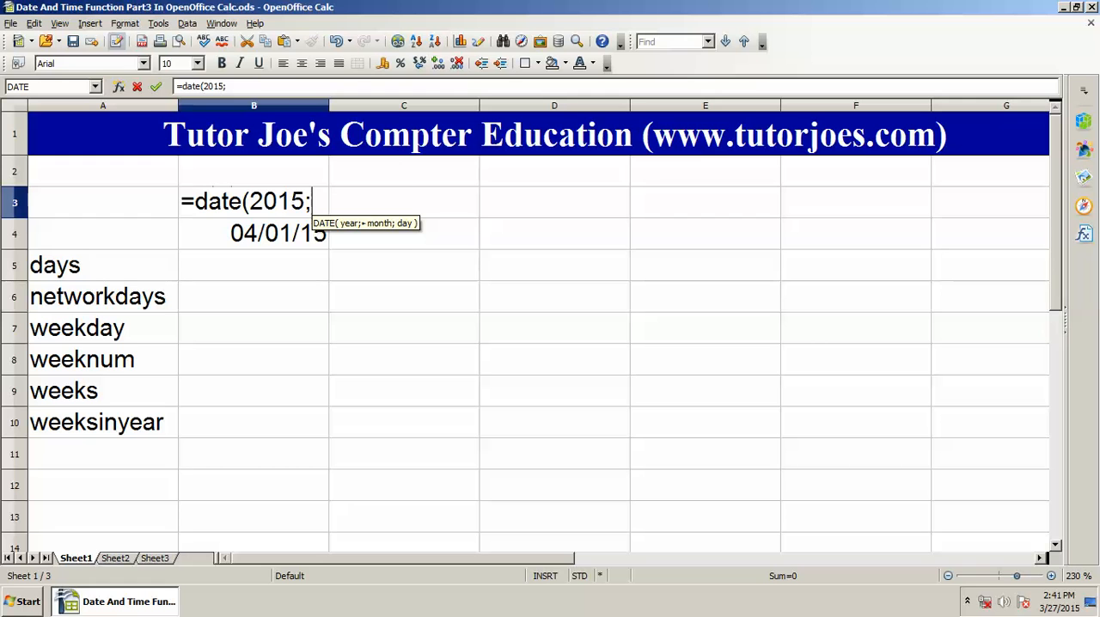
text(3)
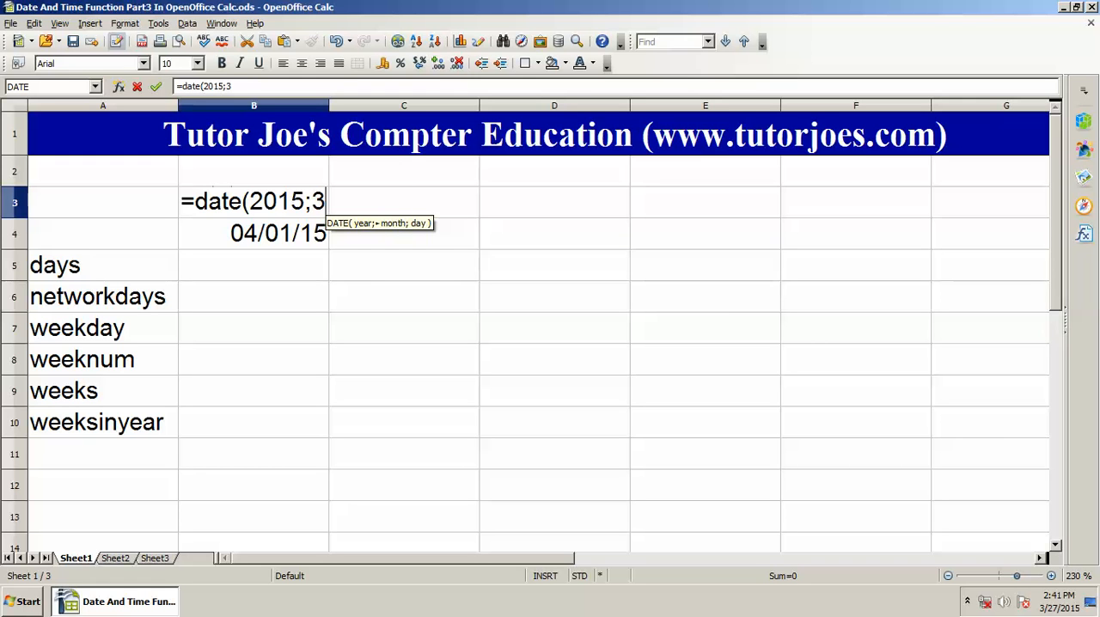
text(;)
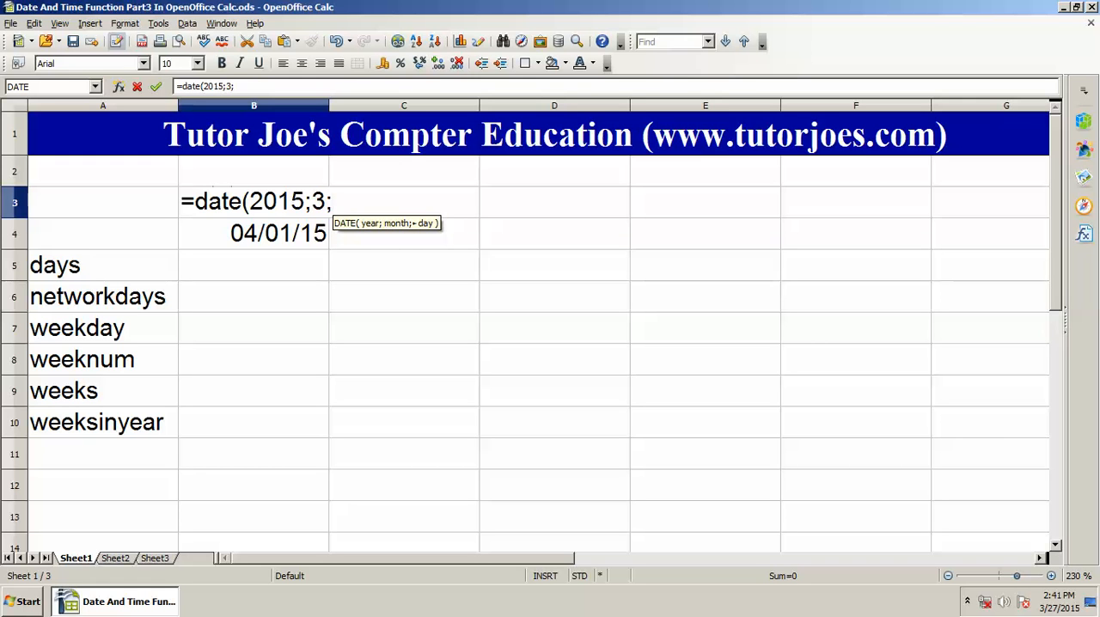
text(1))
key(Return)
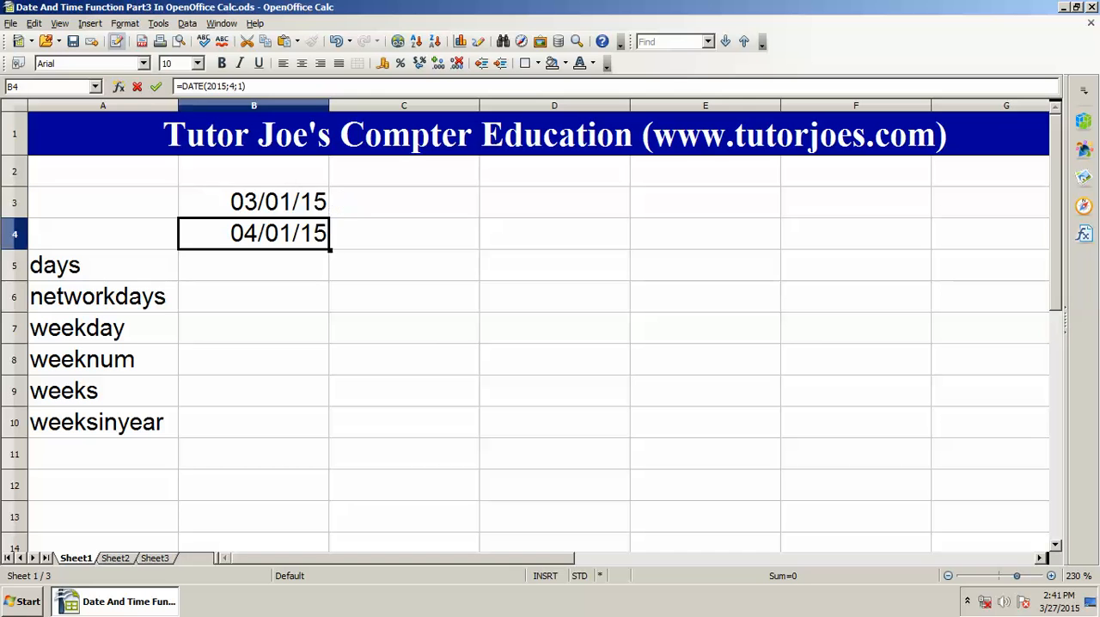
Step: Calculate the days between the two dates in cell B5 with the formula =DAYS(B4;B3)
key(Down)
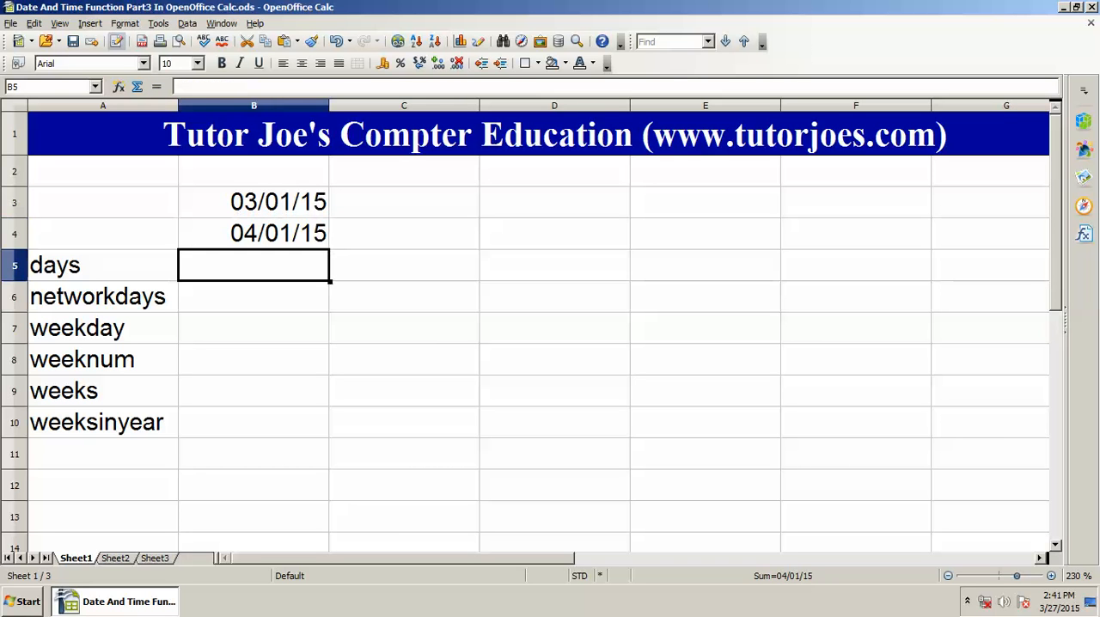
key(Down)
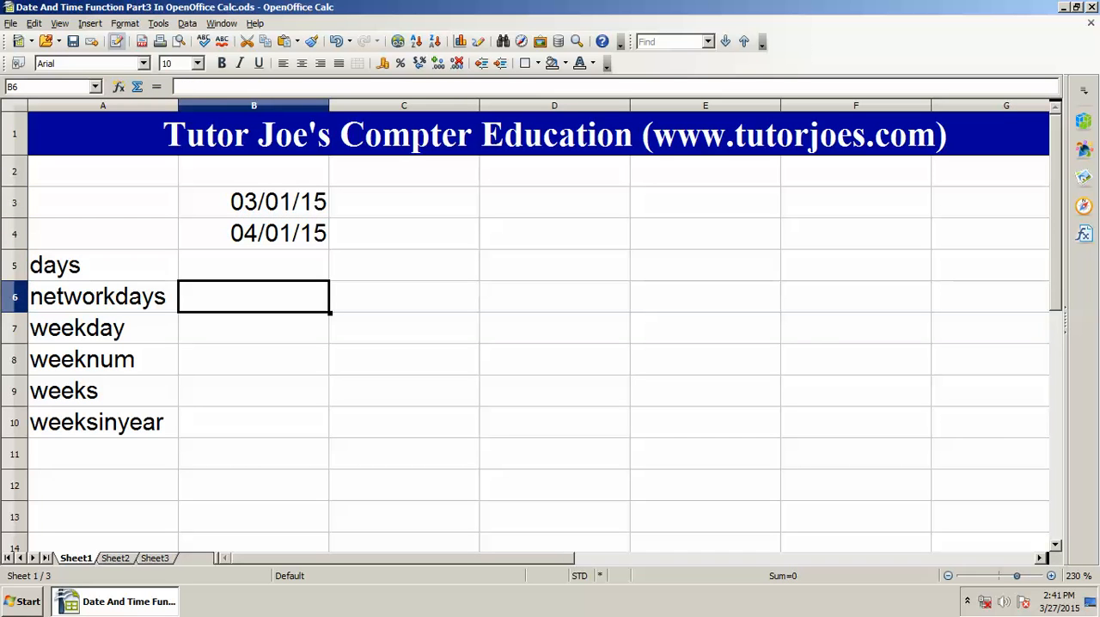
key(Up)
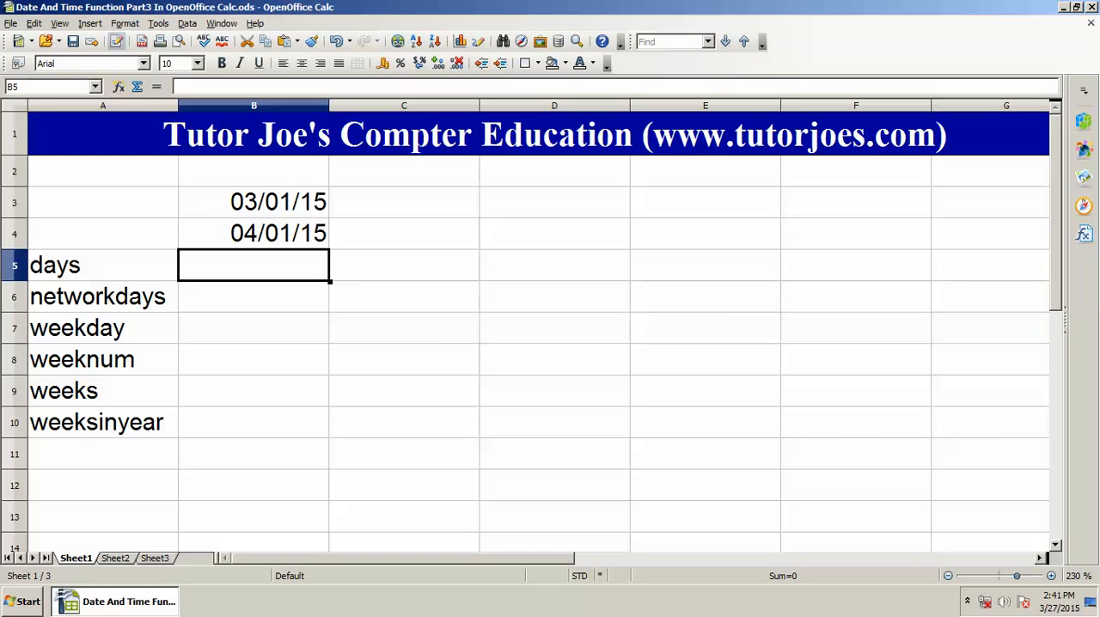
text(=days)
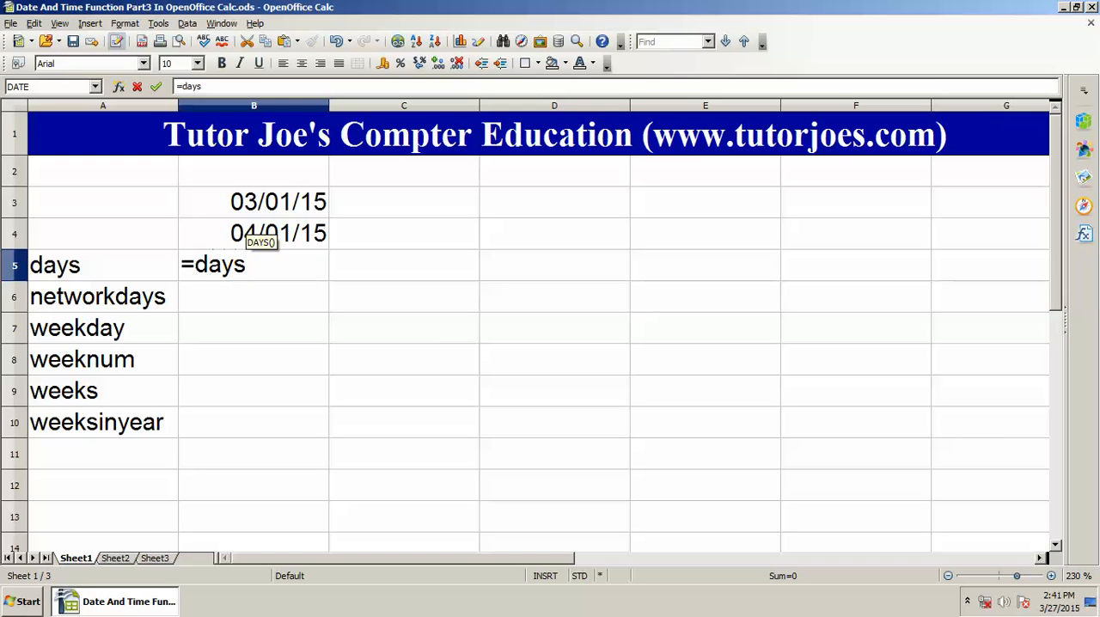
text(()
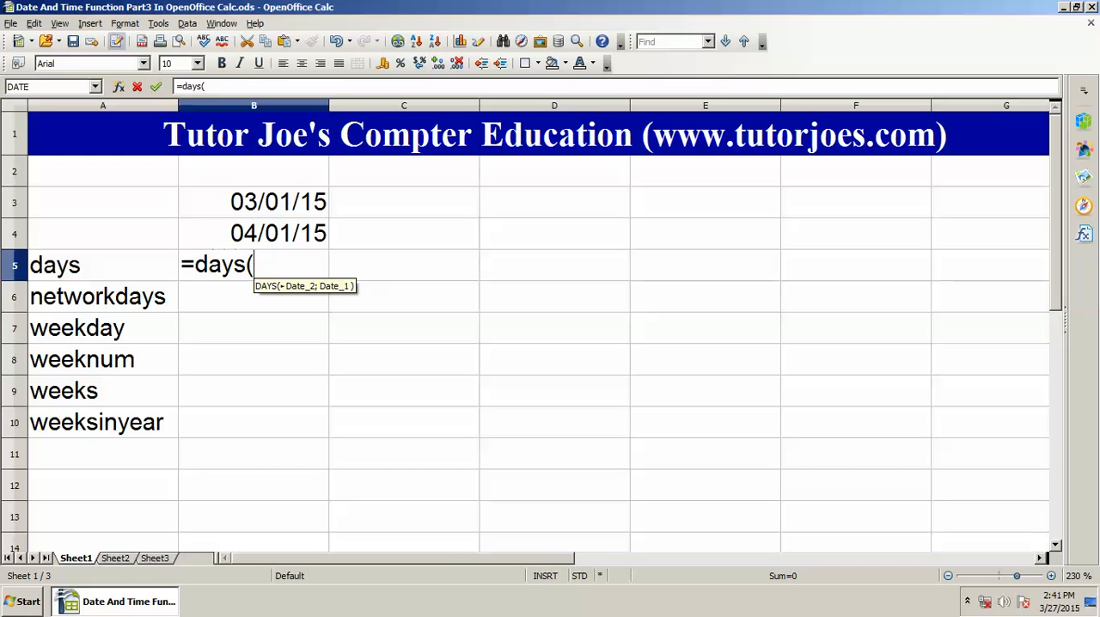
key(Up)
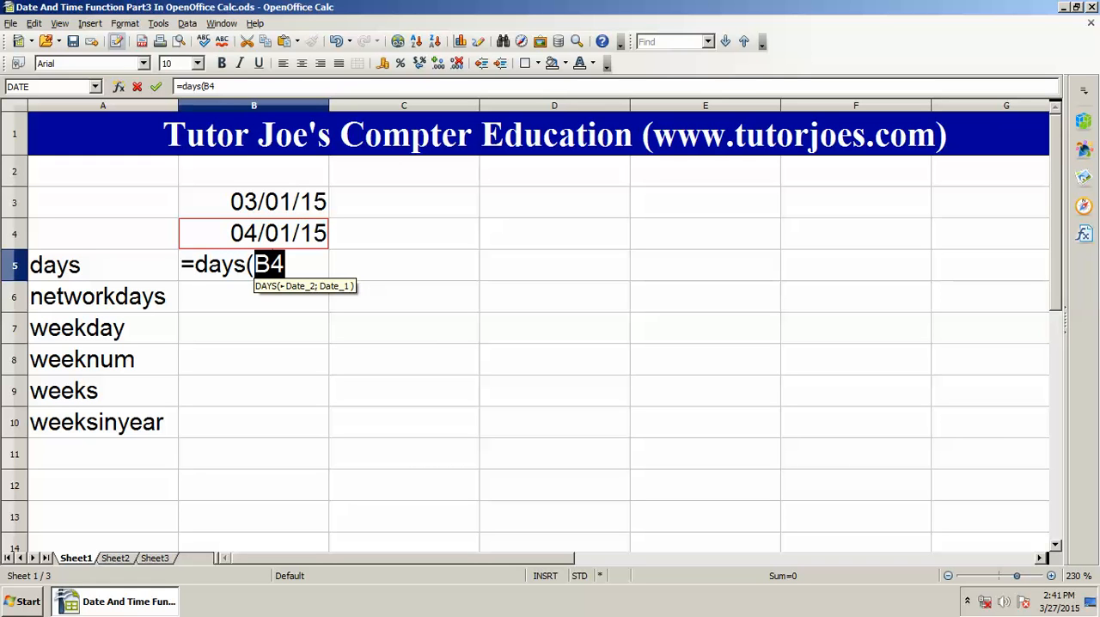
text(;)
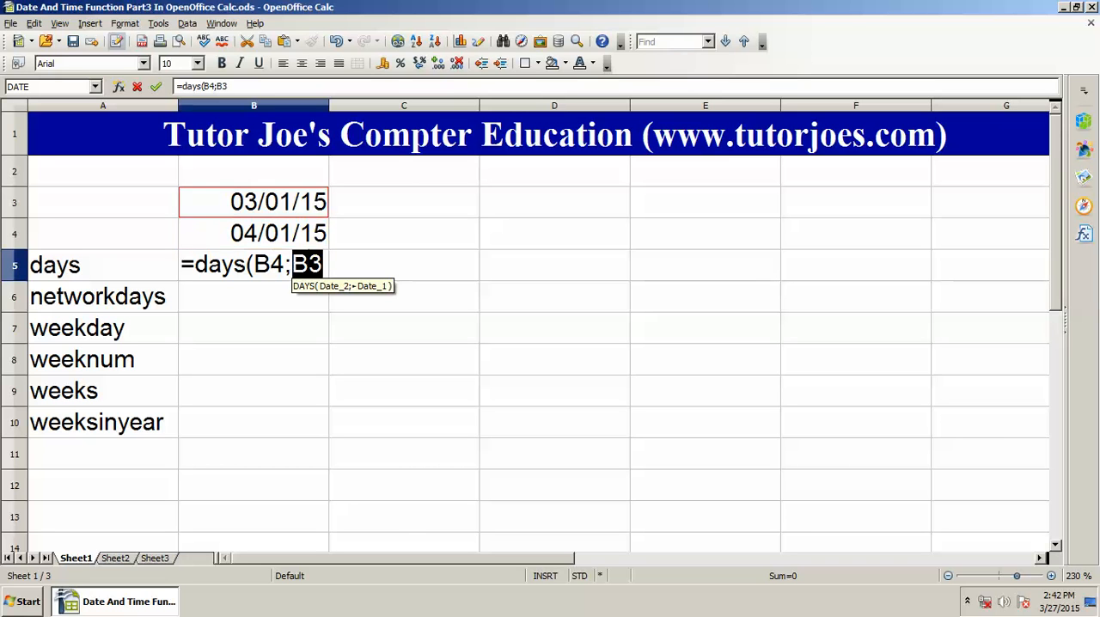
key(Up)
key(Up)
text())
key(Return)
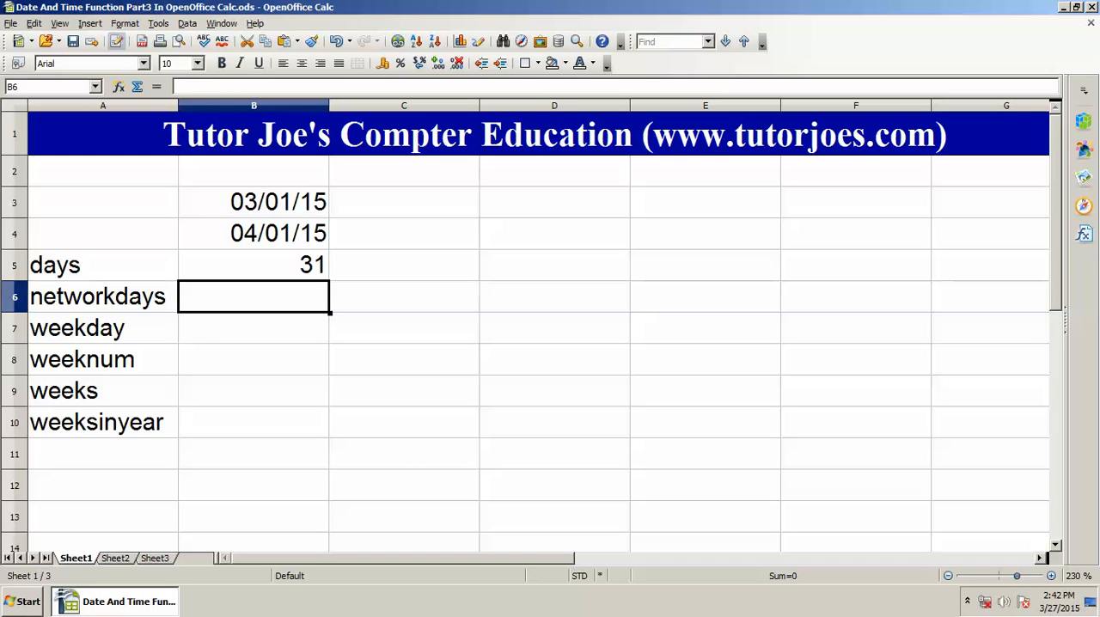
Step: Examine the DAYS formula in B5 and the two dates in B3 and B4 that it compares
key(Up)
key(Down)
key(Up)
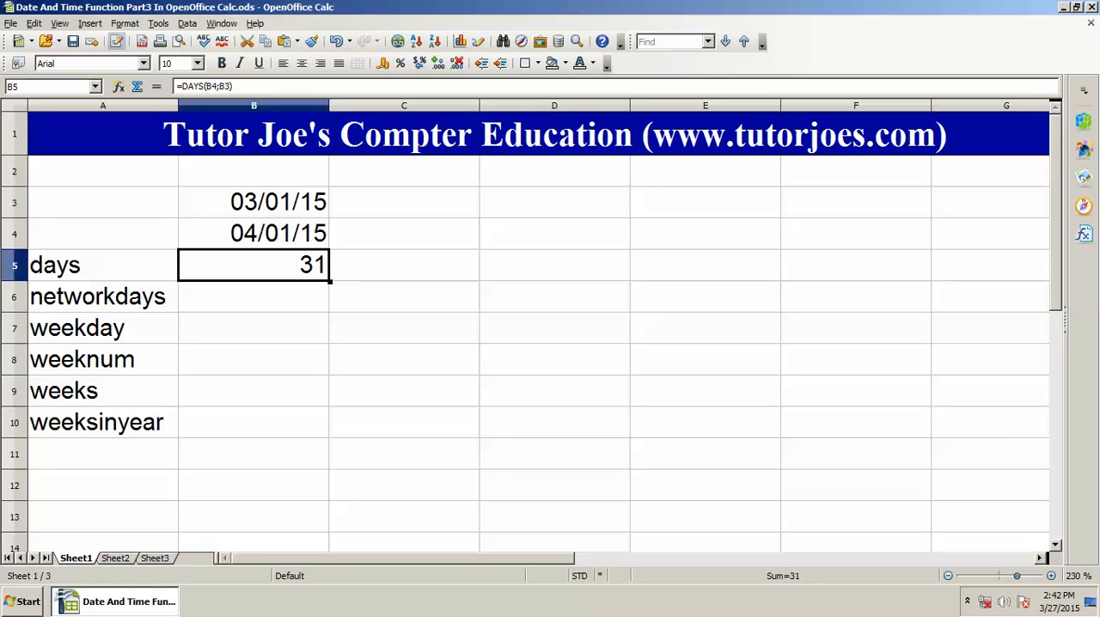
key(Down)
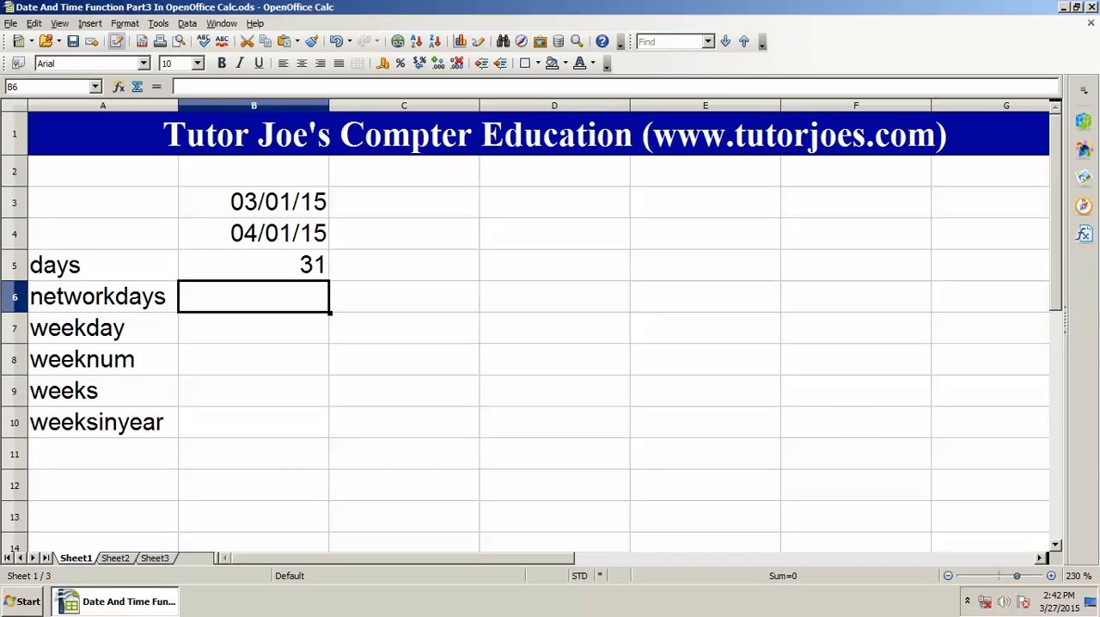
key(Up)
key(Up)
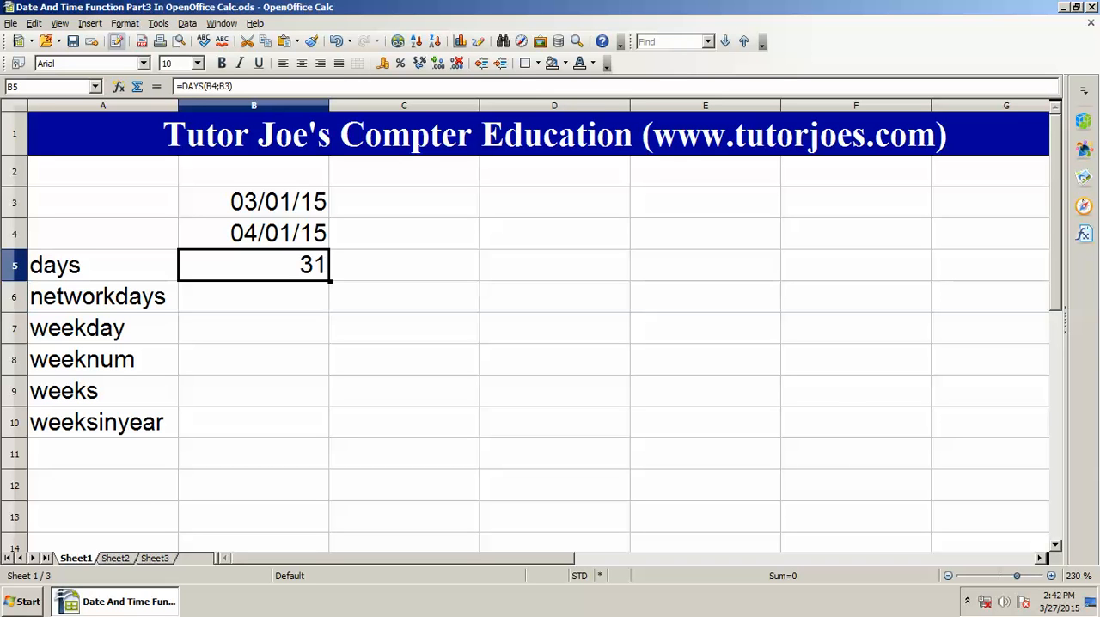
key(Down)
key(Down)
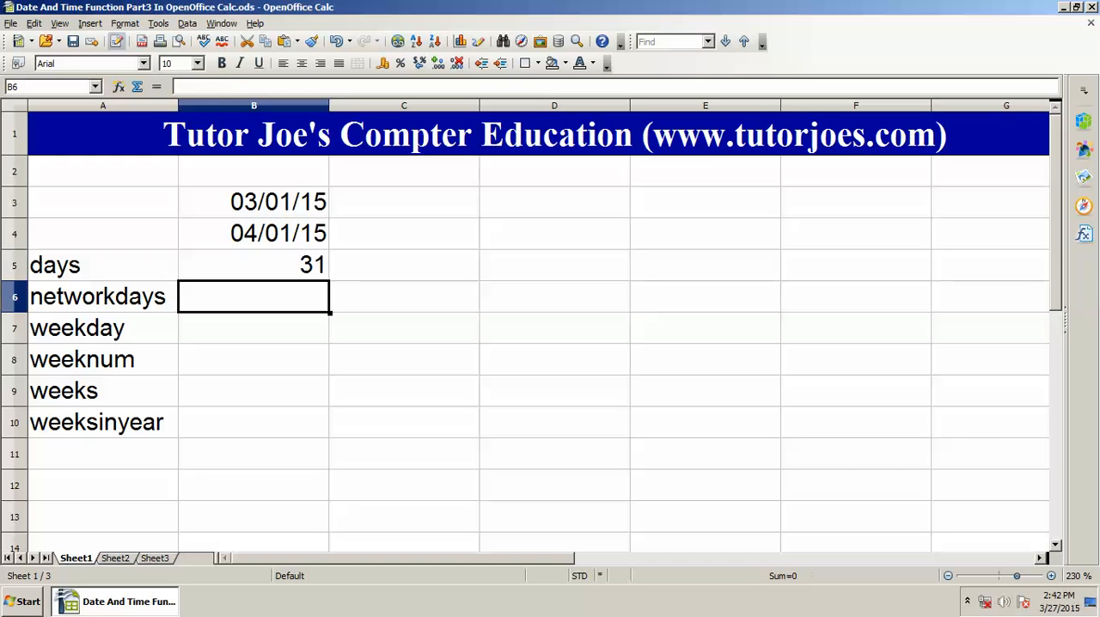
key(Up)
key(Up)
key(Up)
key(Down)
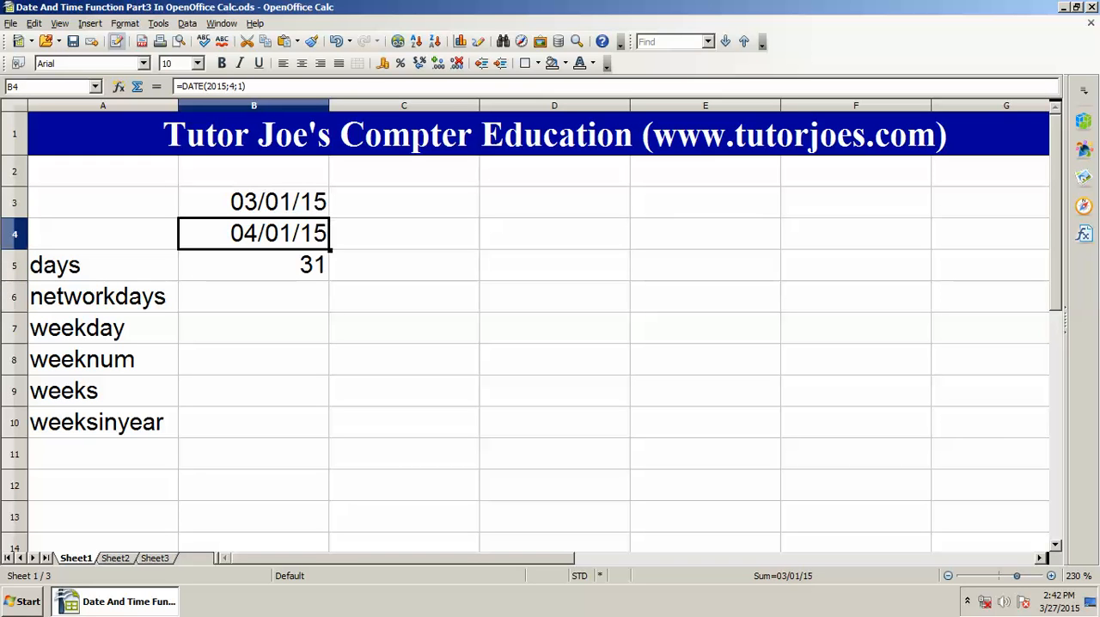
key(Down)
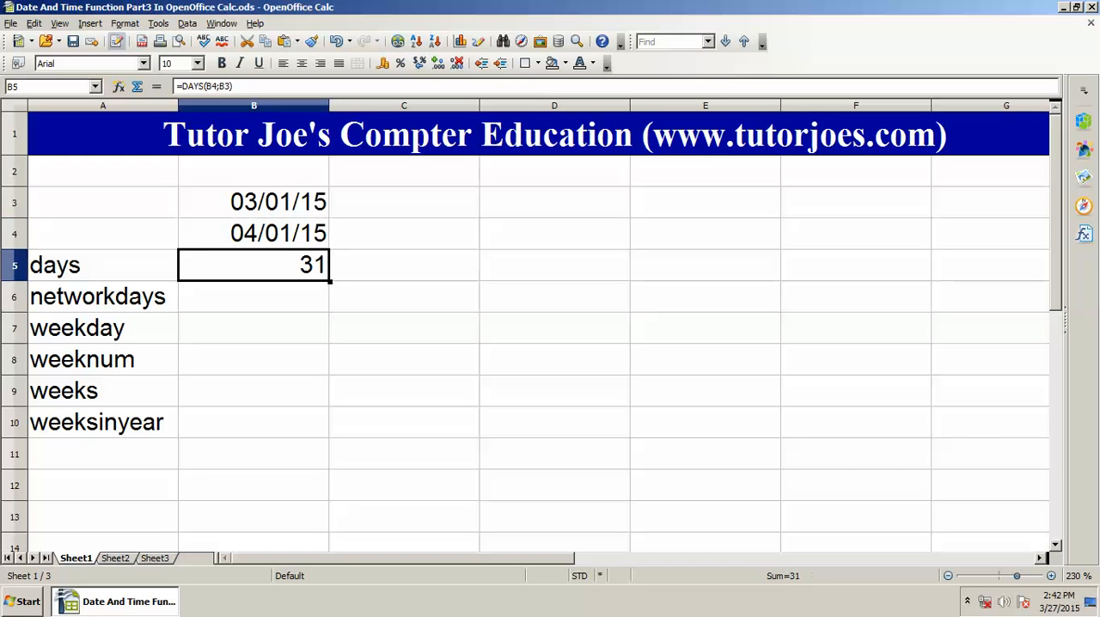
key(Up)
key(Down)
key(Down)
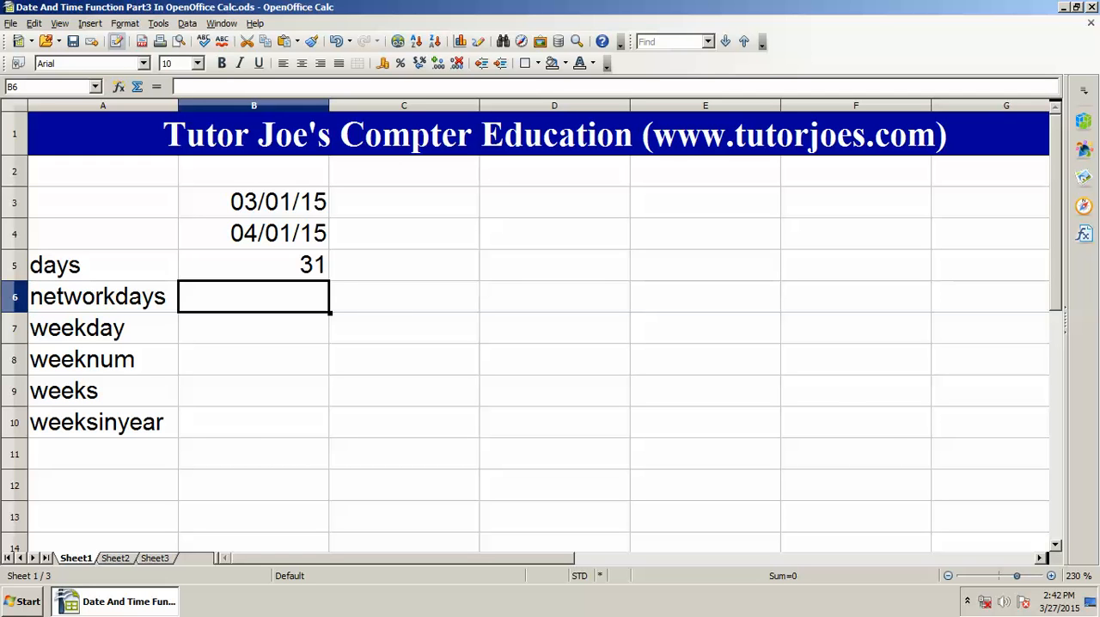
Step: Calculate the working days between the two dates in cell B6 with the formula =NETWORKDAYS(B3;B4)
text(=ne)
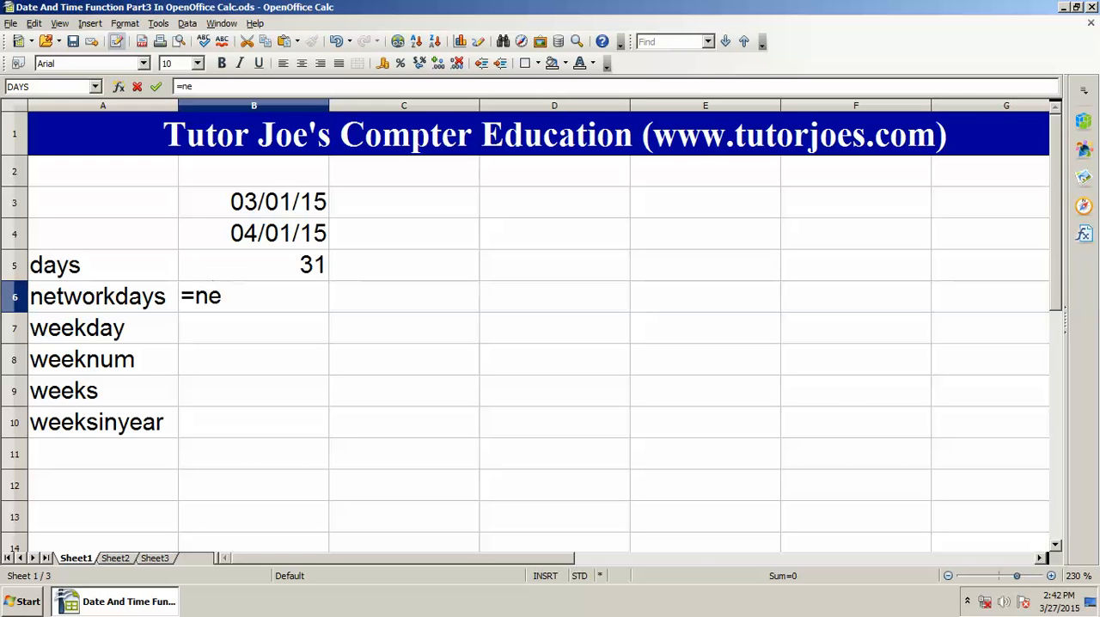
text(tworkdays)
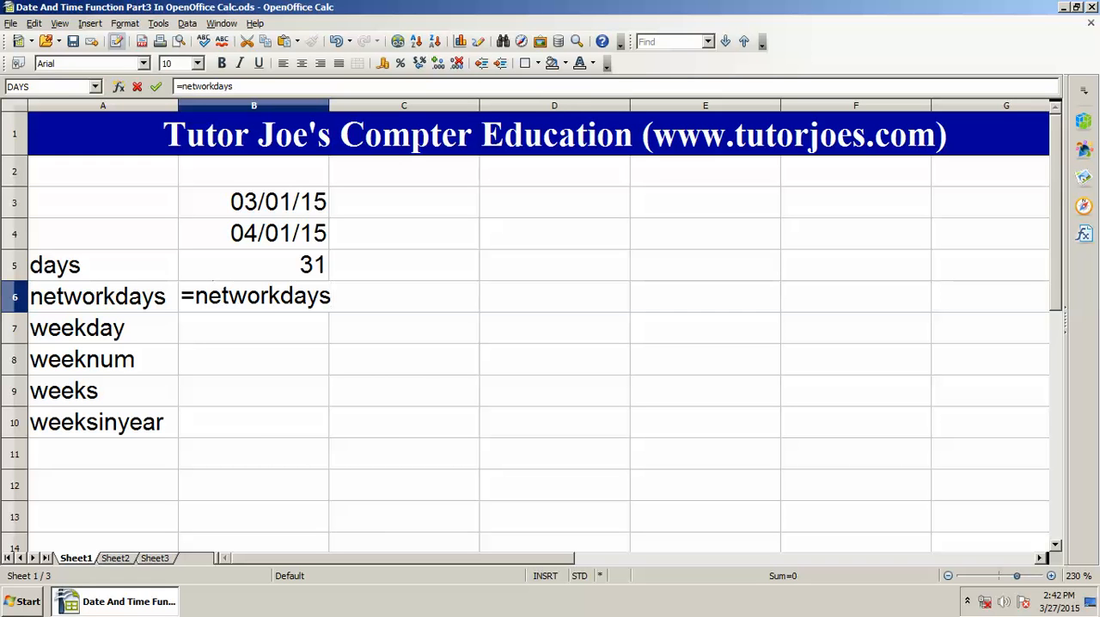
text(()
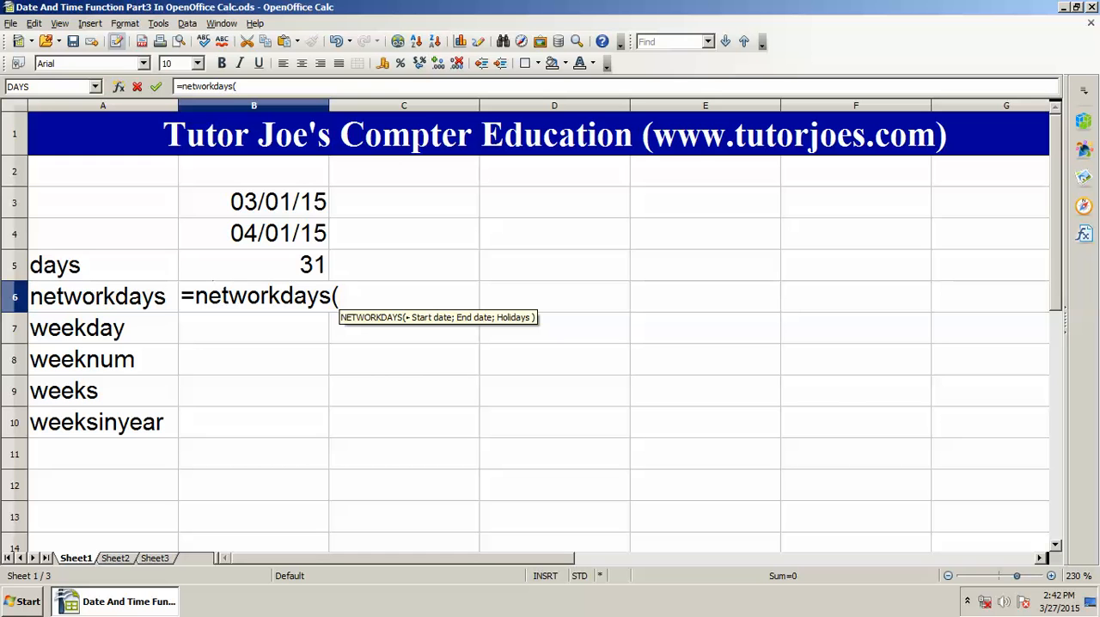
click(254, 202)
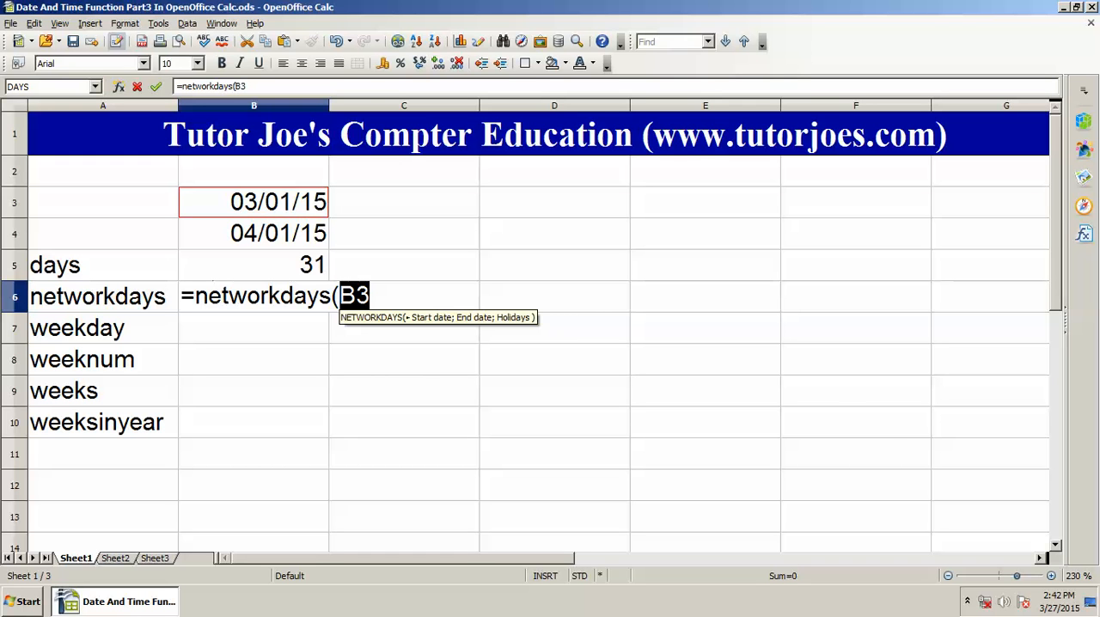
text(;)
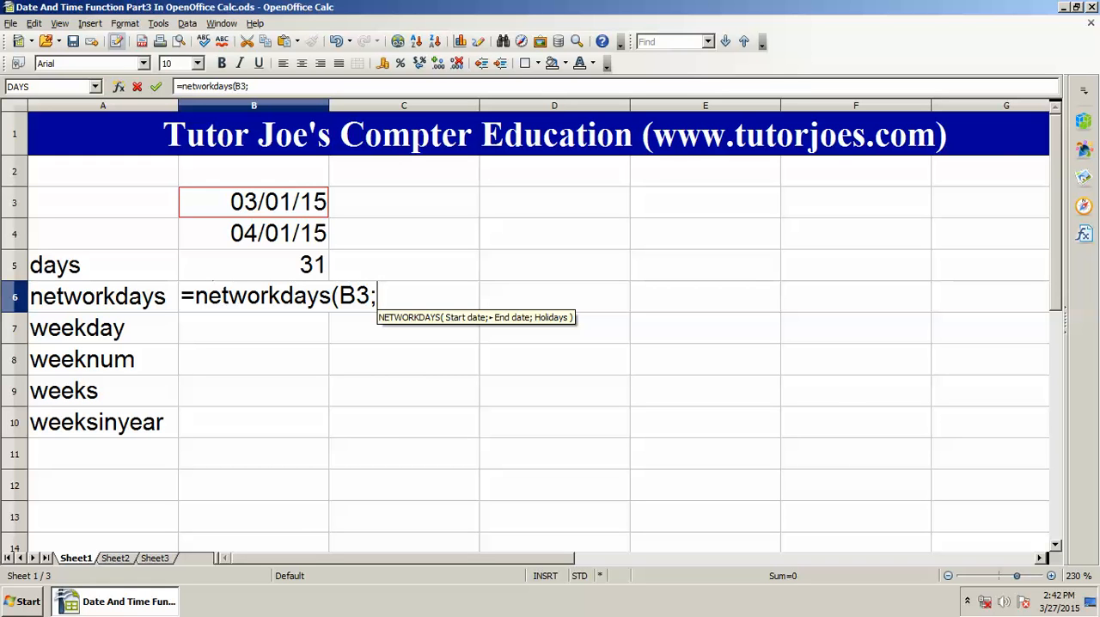
click(253, 233)
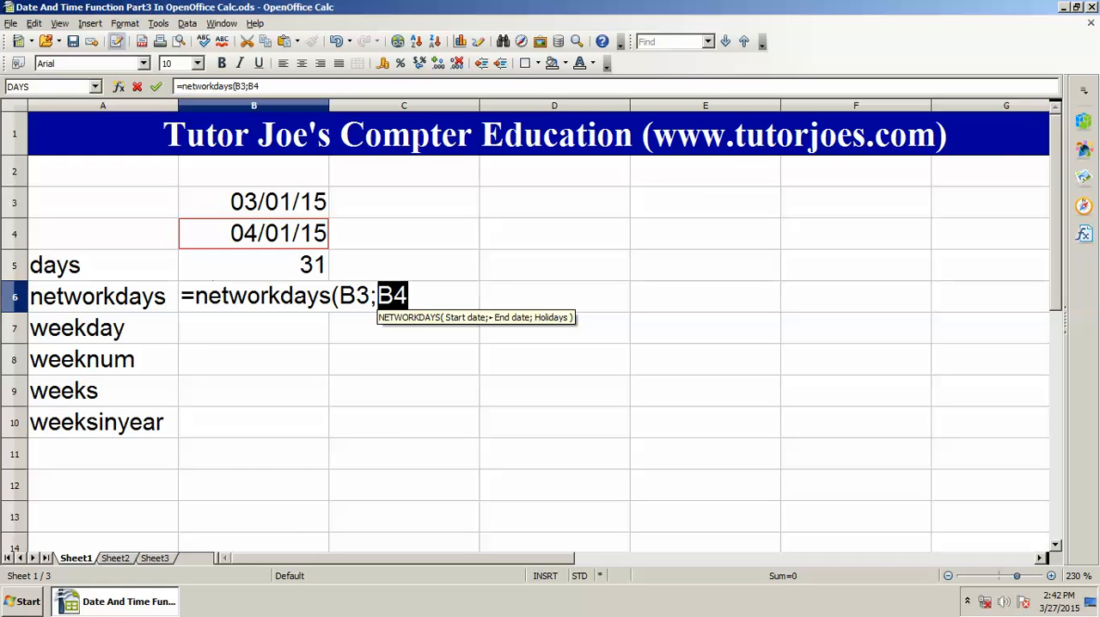
text())
key(Return)
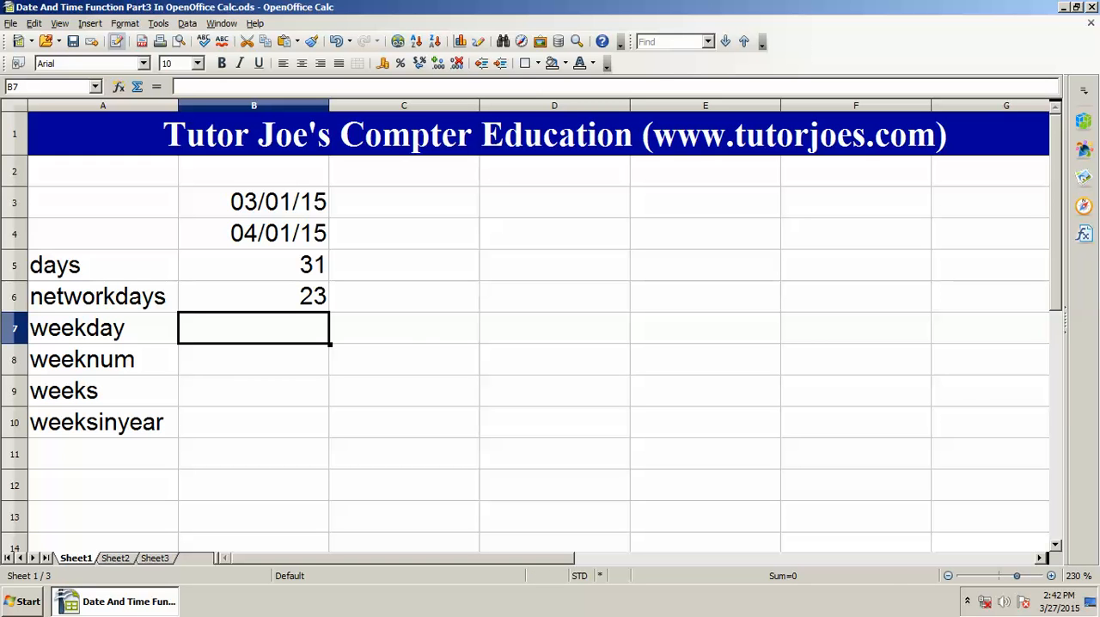
Step: Consult the system calendar for March 2015 and enter the formula =DATE(2015;3;12) in cell E6 as the first holiday
click(1059, 601)
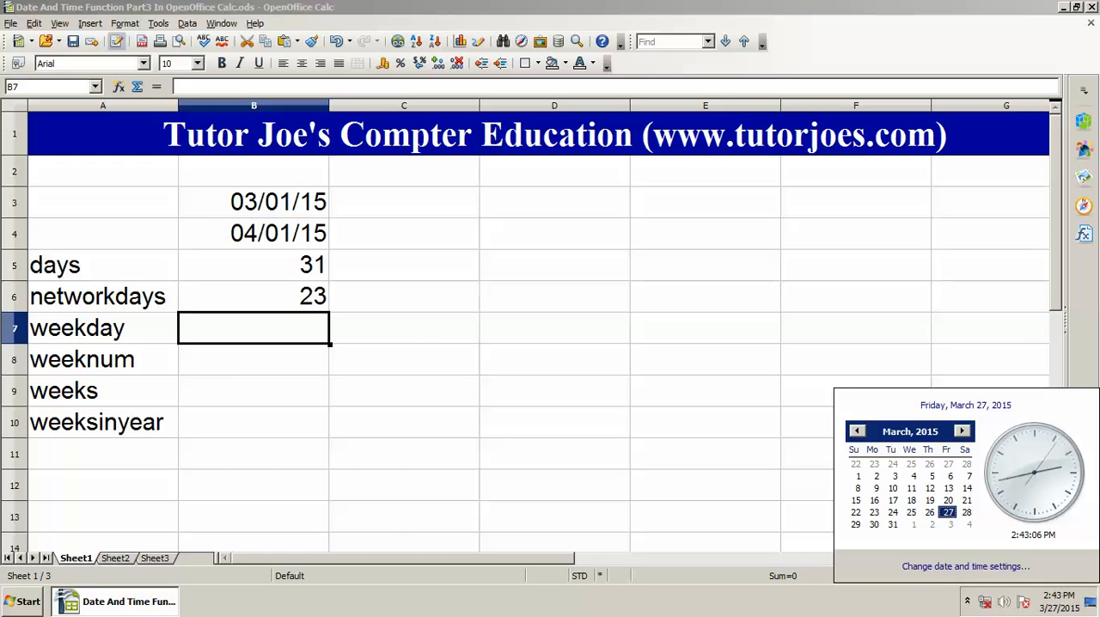
click(404, 329)
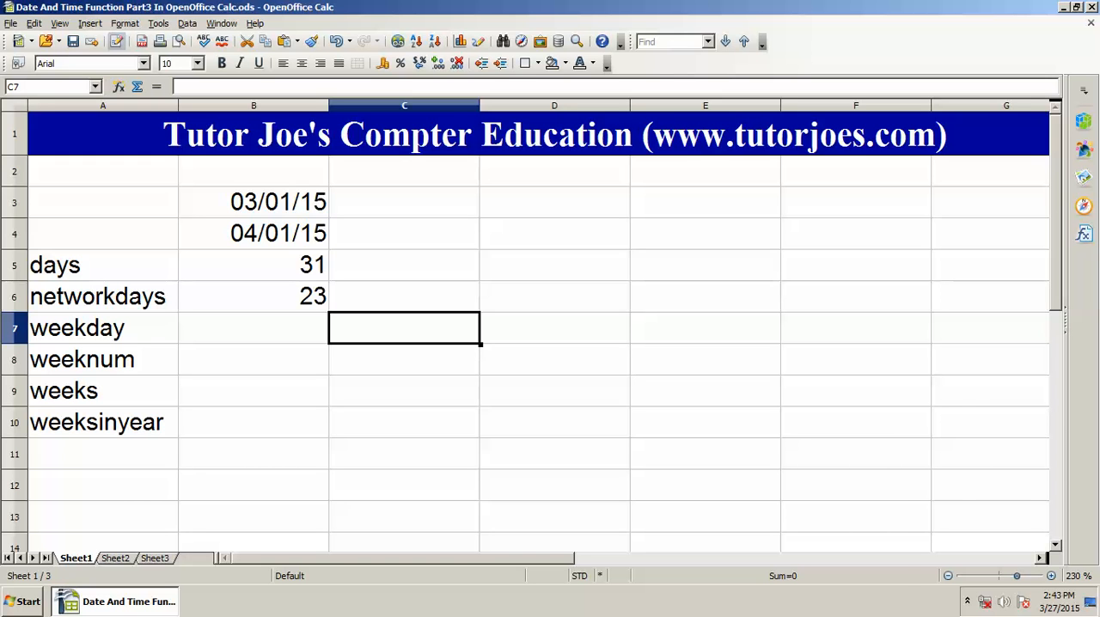
click(1058, 601)
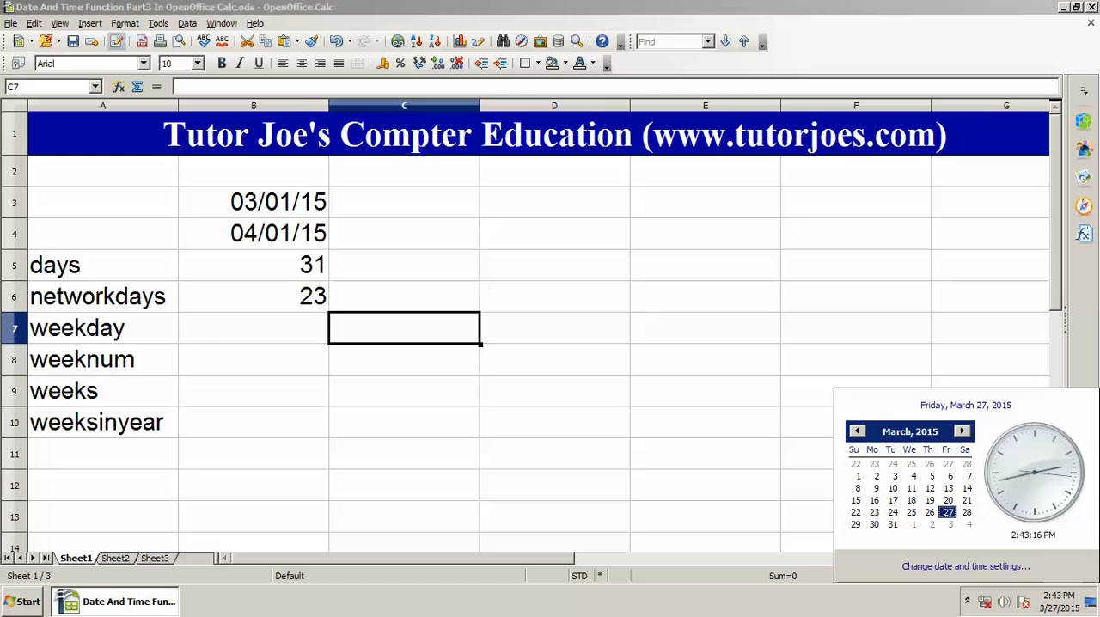
click(705, 329)
click(705, 296)
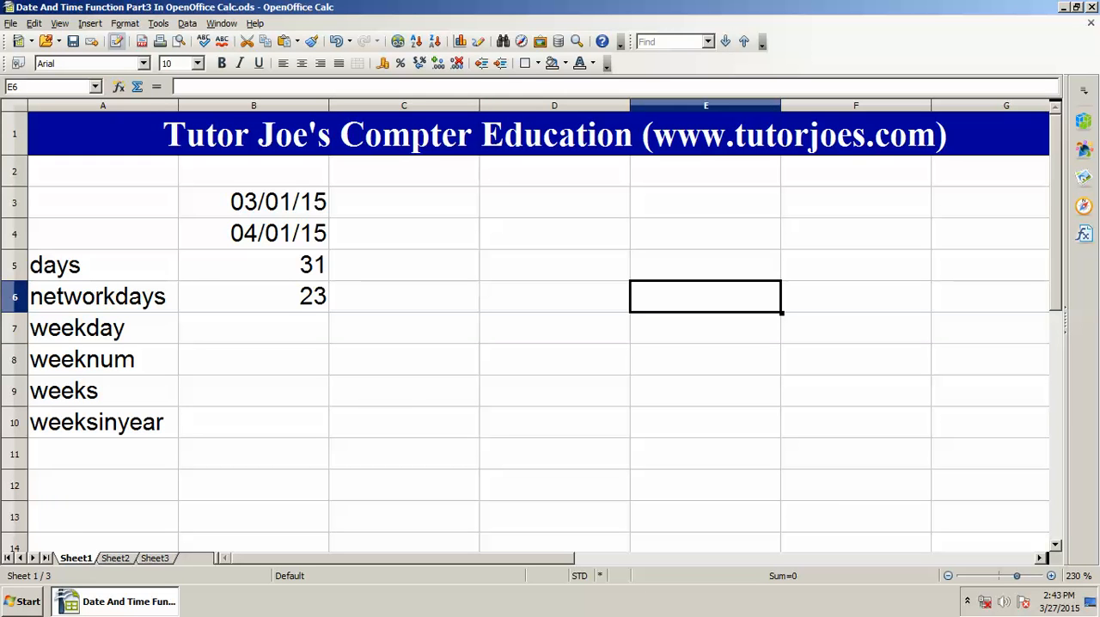
text(=date)
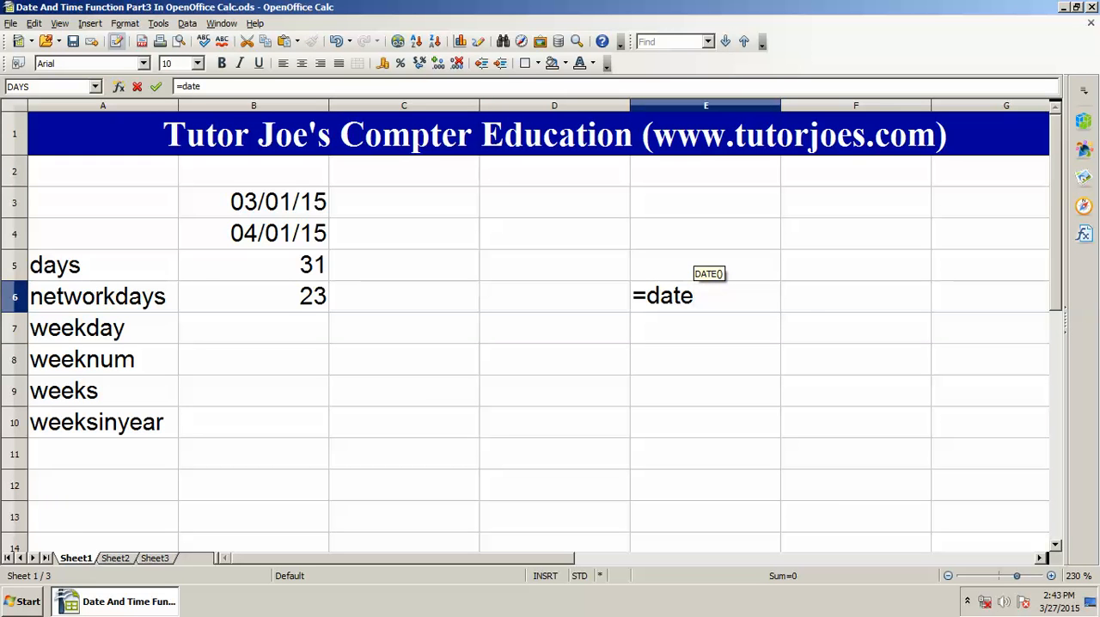
text(()
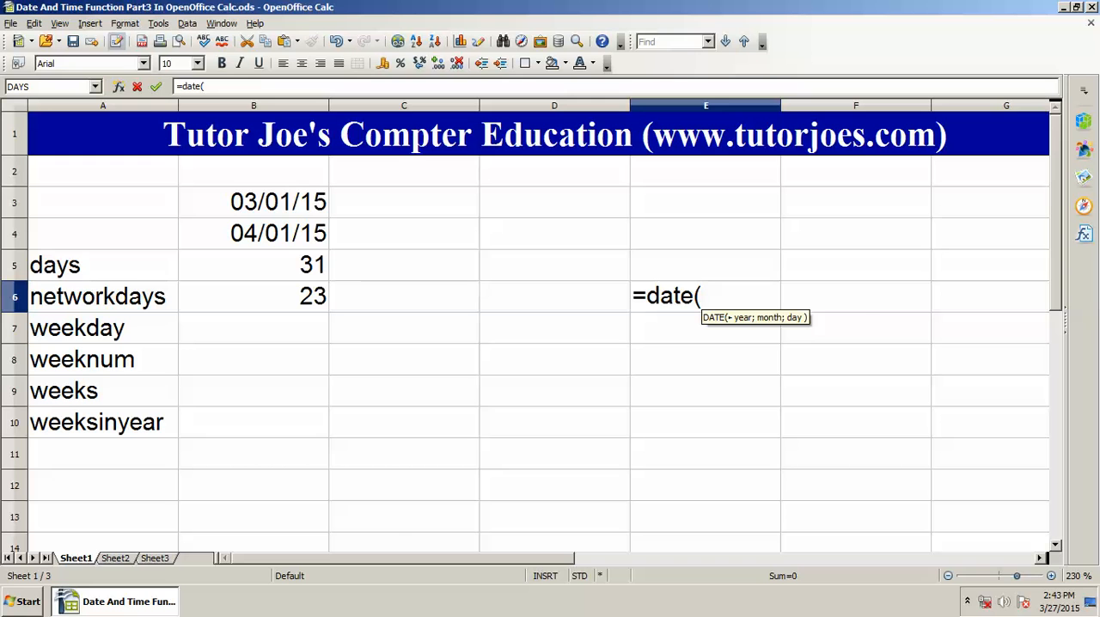
text(2015)
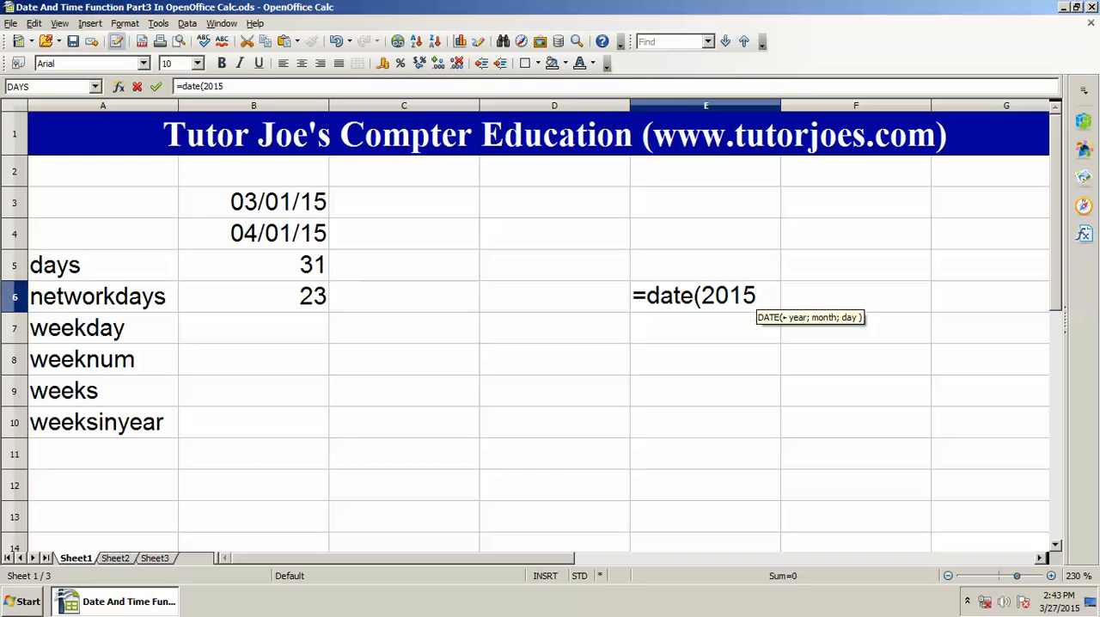
text(;3)
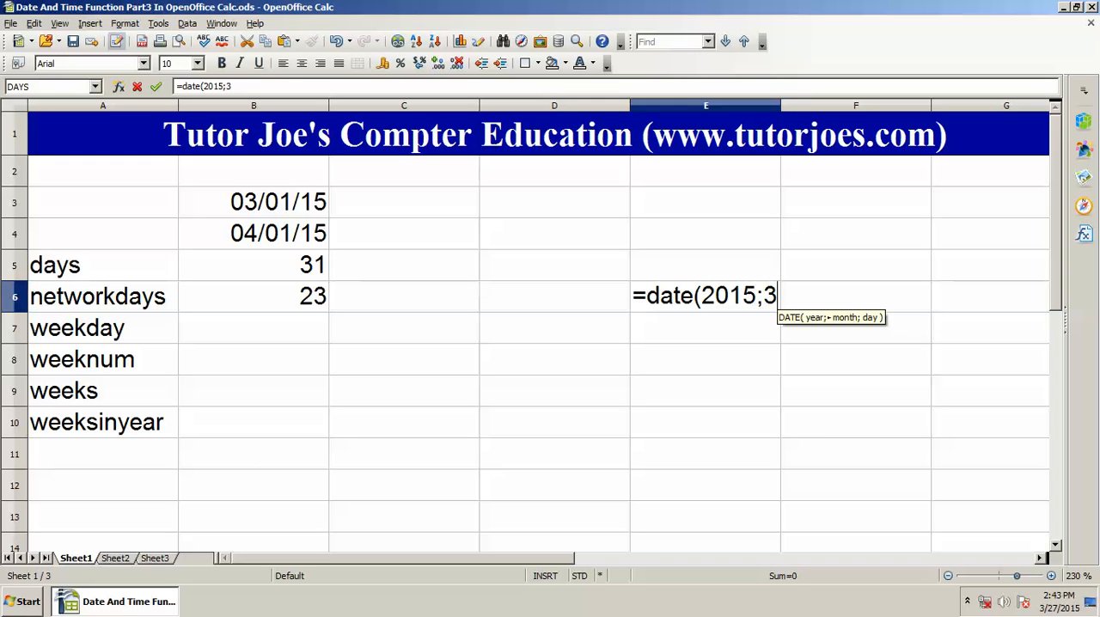
text(;12)
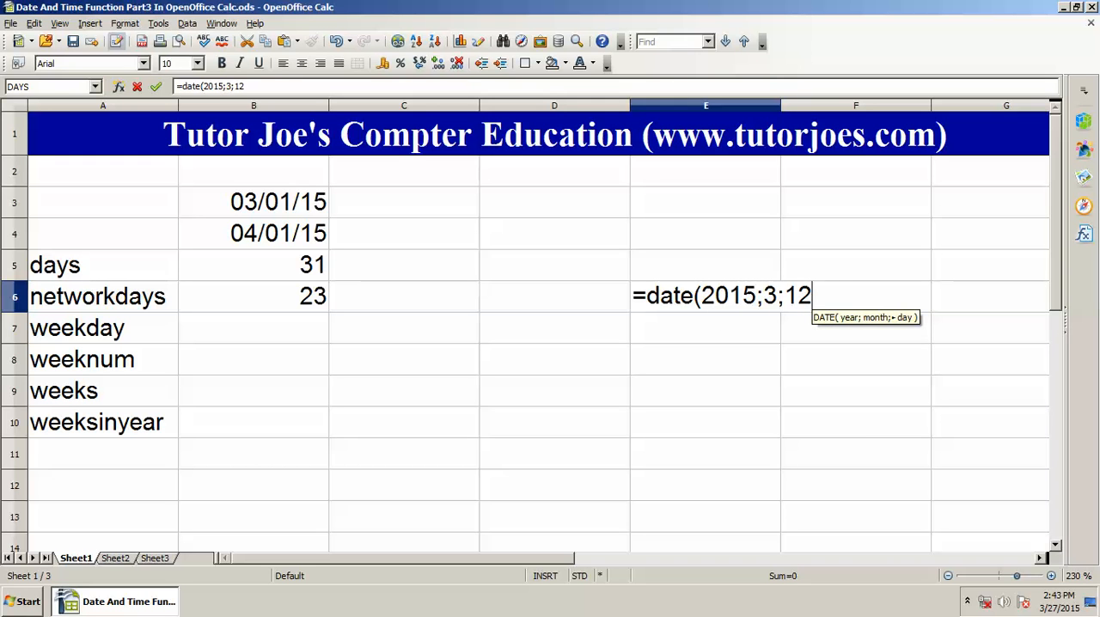
text())
key(Return)
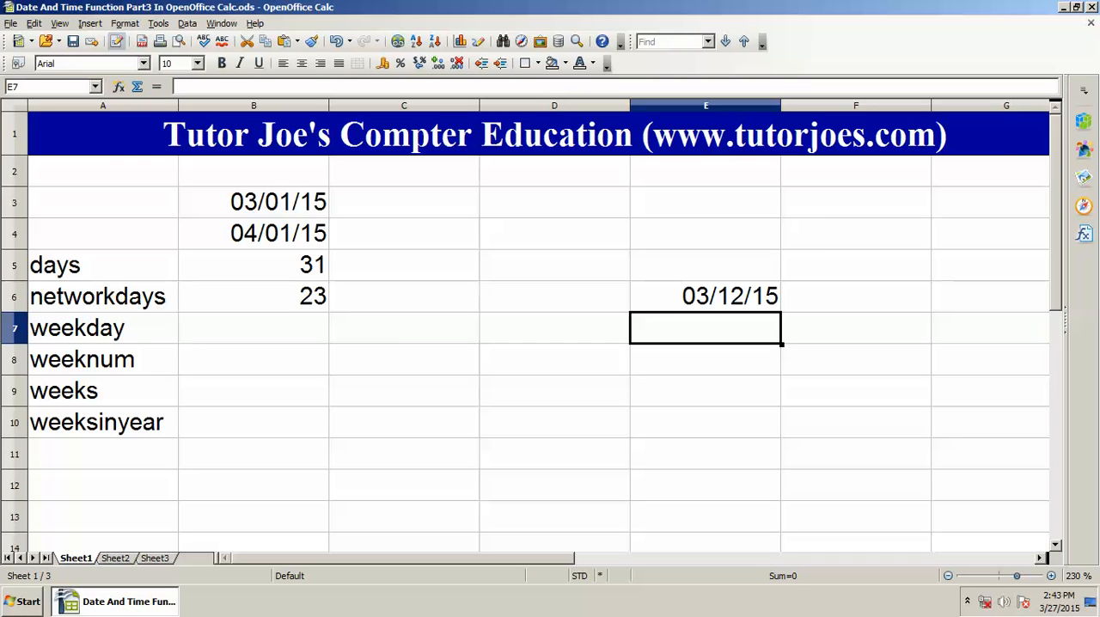
Step: Enter the formula =DATE(2015;3;13) in cell E7 as the second holiday
text(=date)
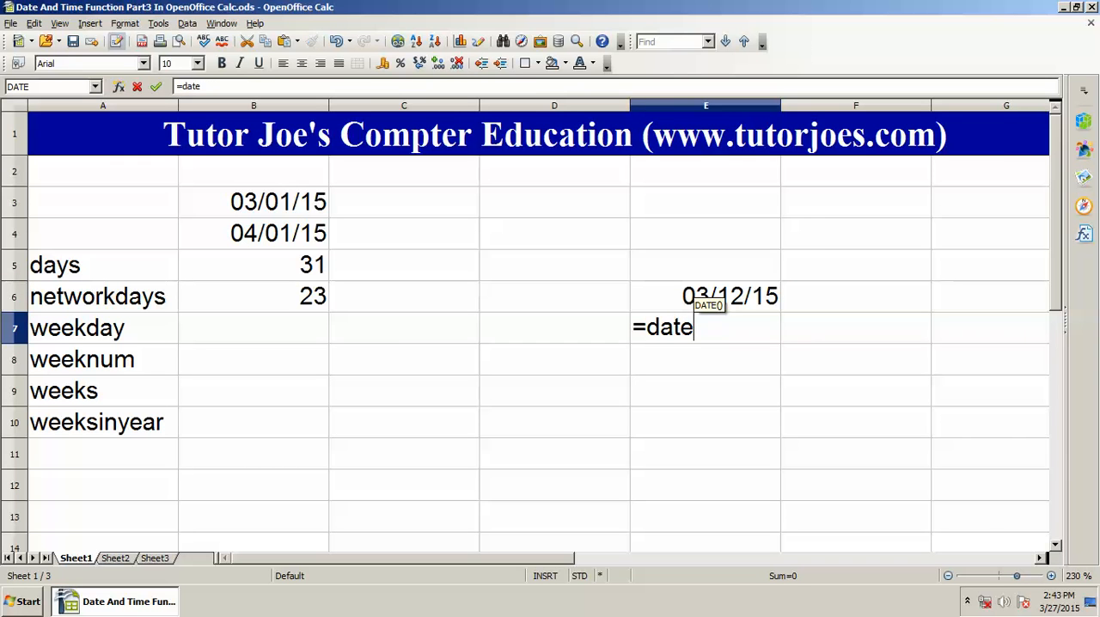
text((2015)
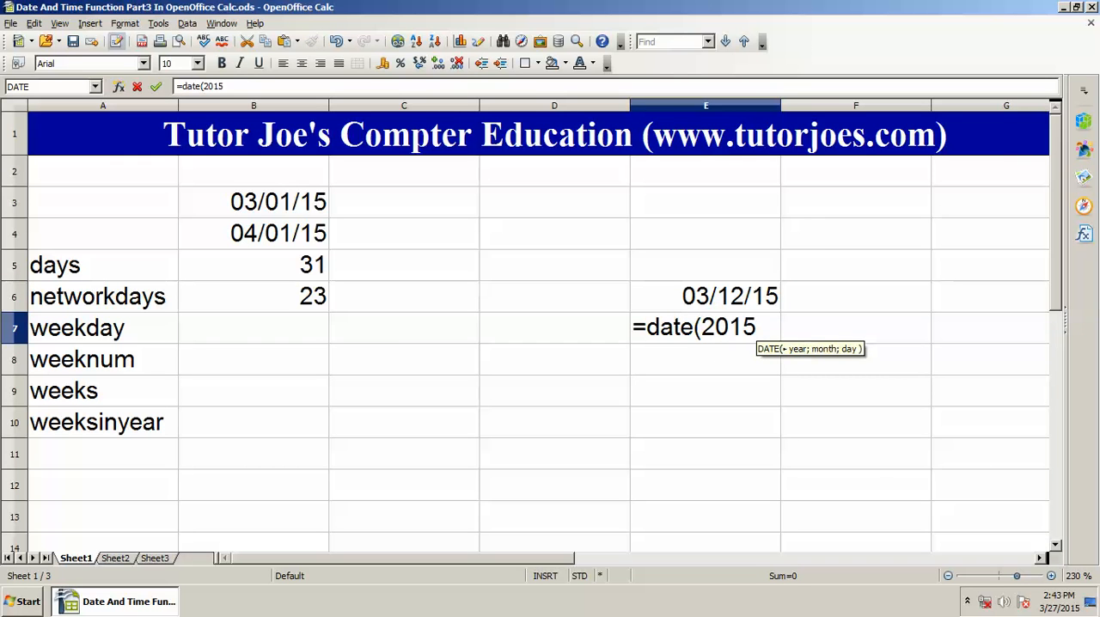
text(;3;)
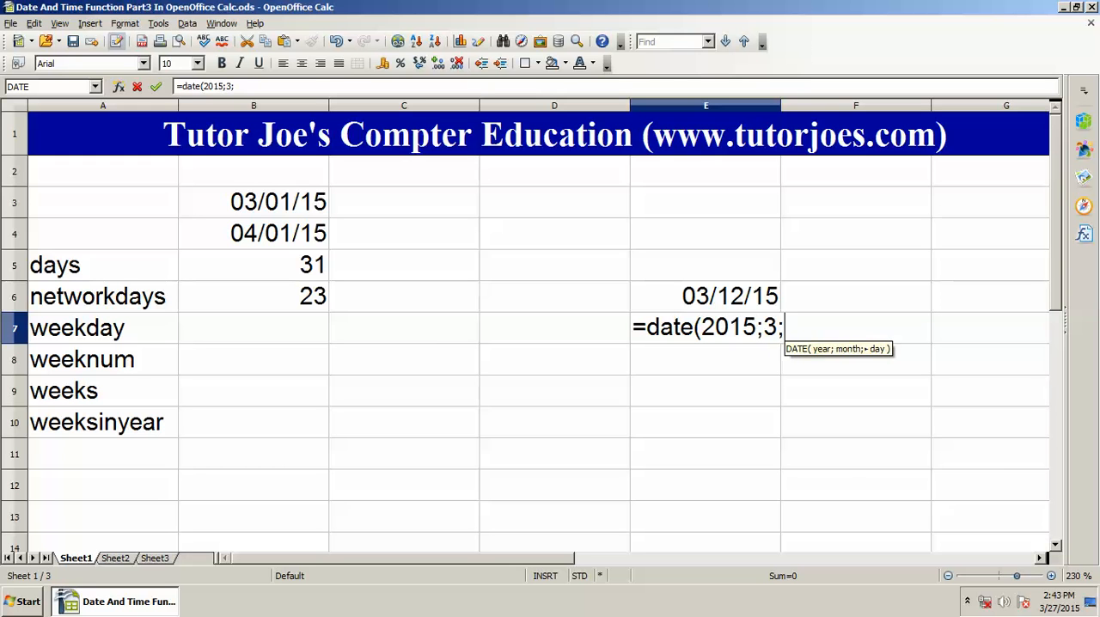
text(13))
key(Return)
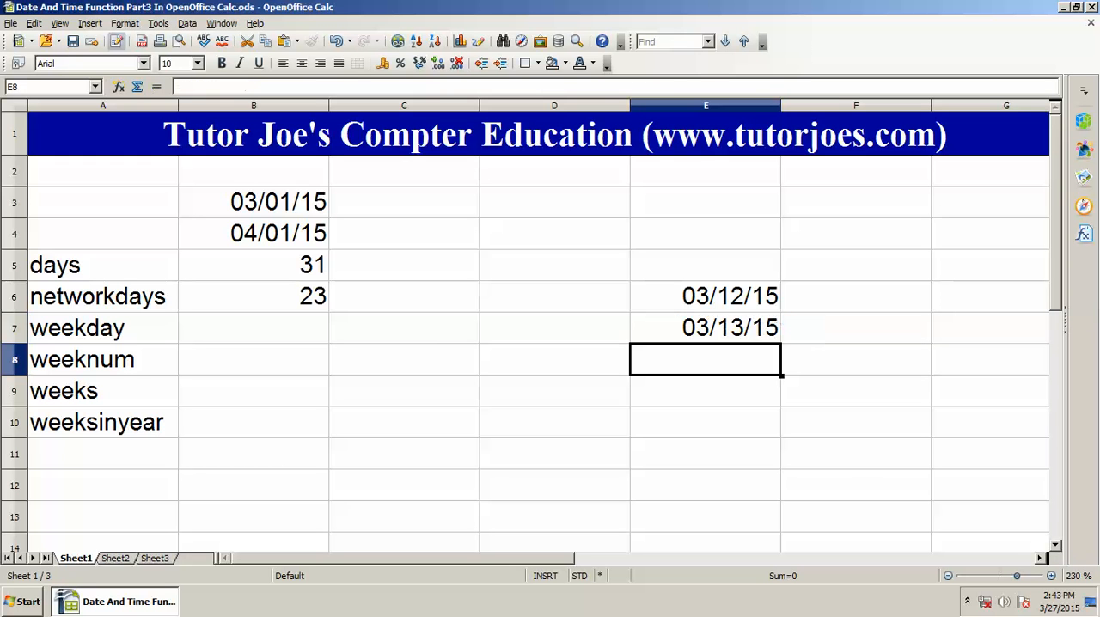
Step: Add the holiday range E6:E7 as the third argument of the formula in B6, making it =NETWORKDAYS(B3;B4;E6:E7)
key(Up)
key(Up)
key(Left)
key(Left)
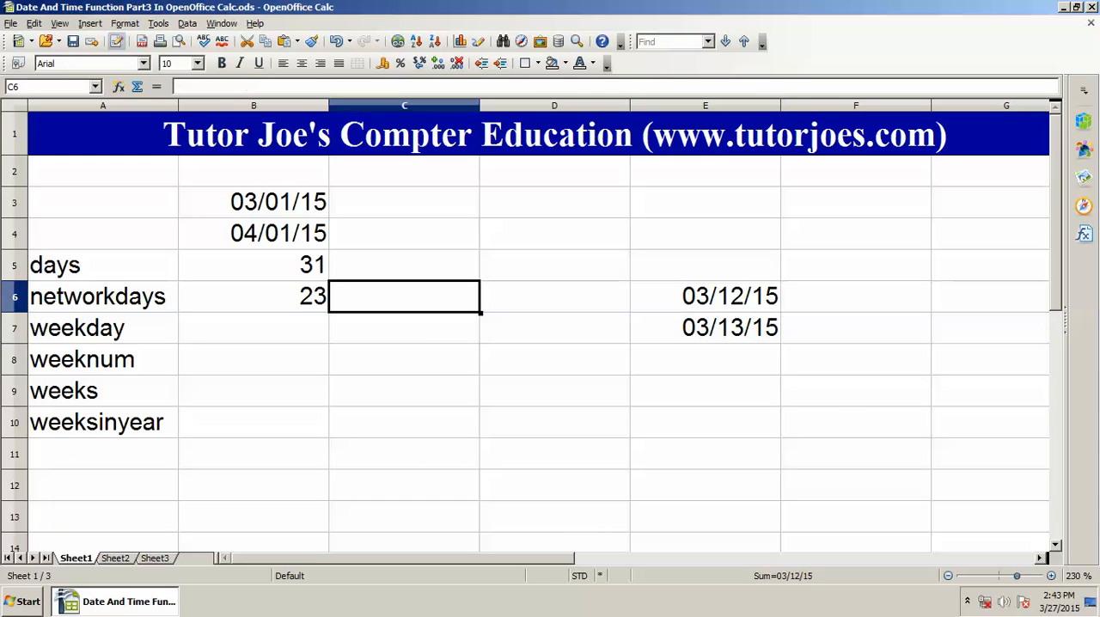
key(Left)
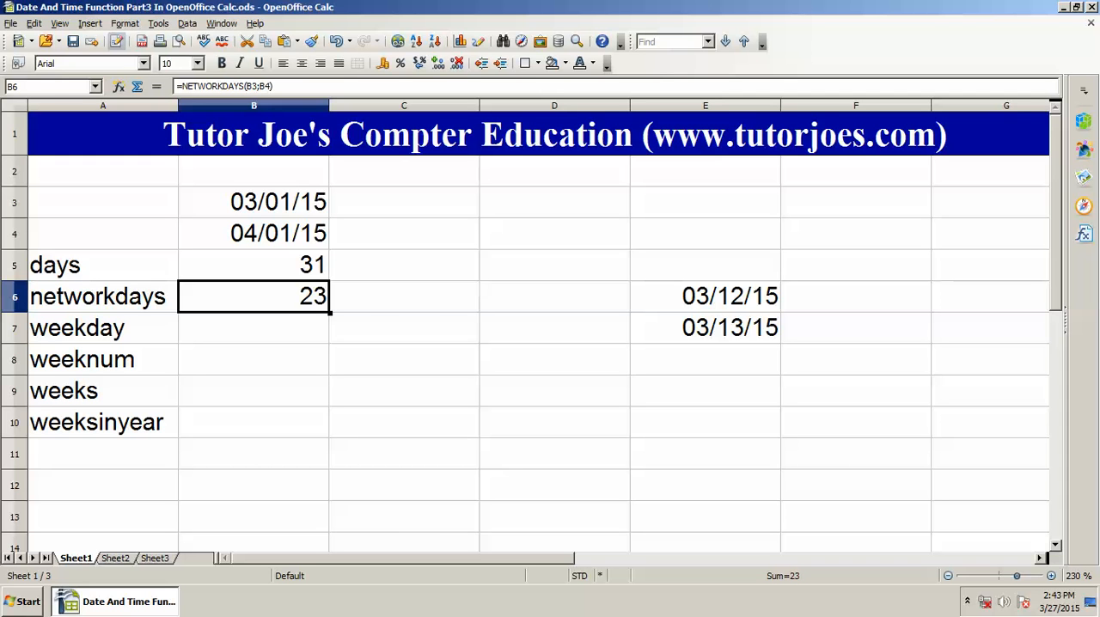
key(F2)
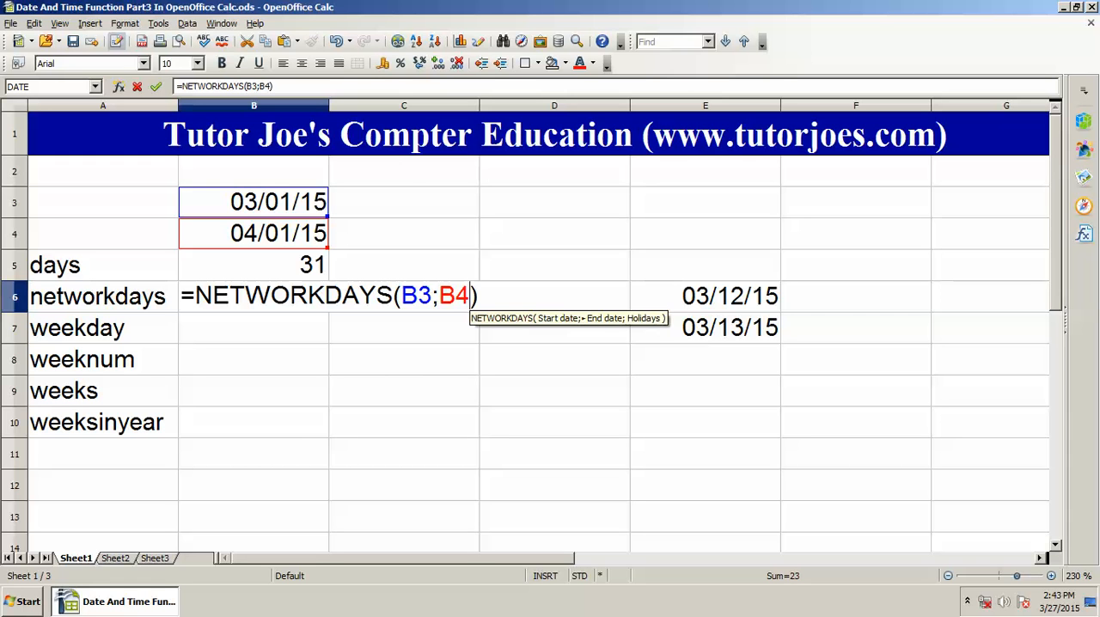
text(;)
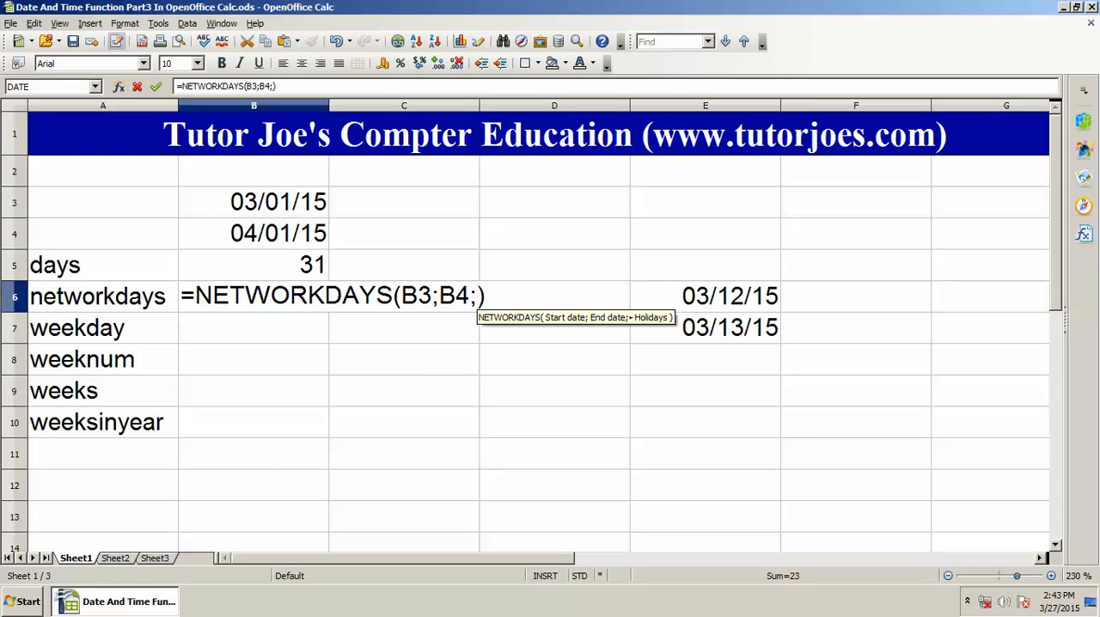
key(shift+Down)
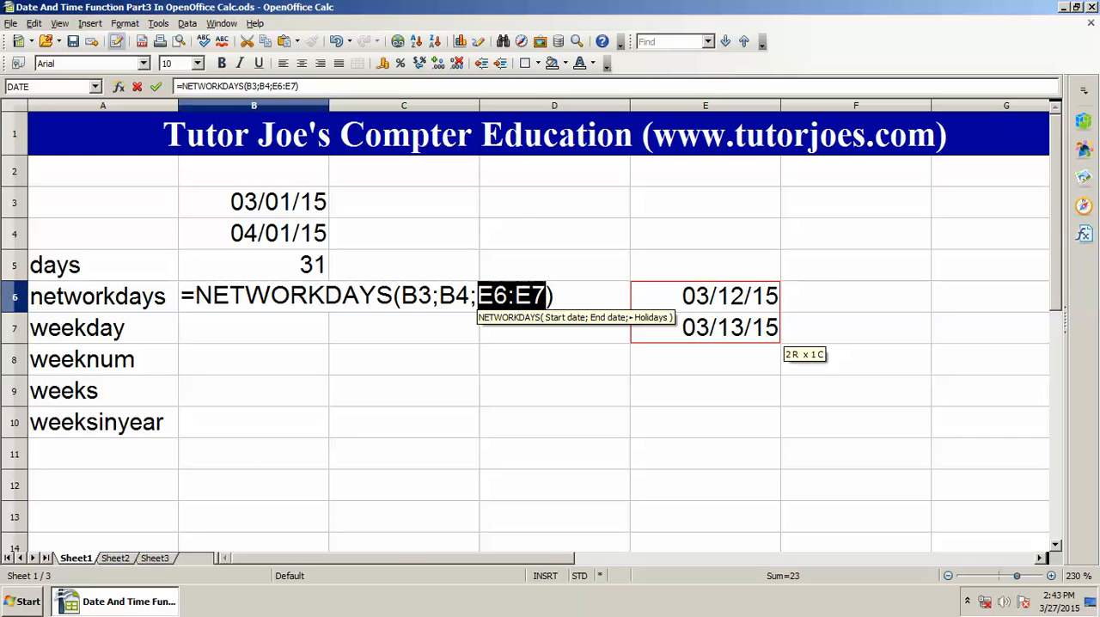
key(Return)
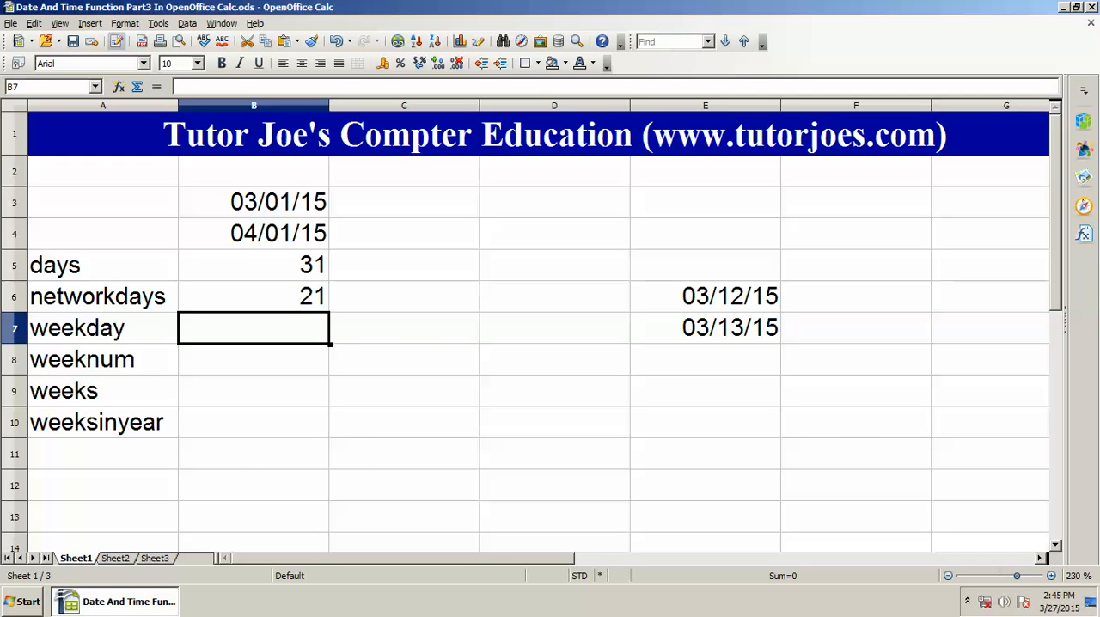
Step: Calculate the weekday number of the end date in cell B7 with =WEEKDAY(B4) and open the system calendar to check it
text(=)
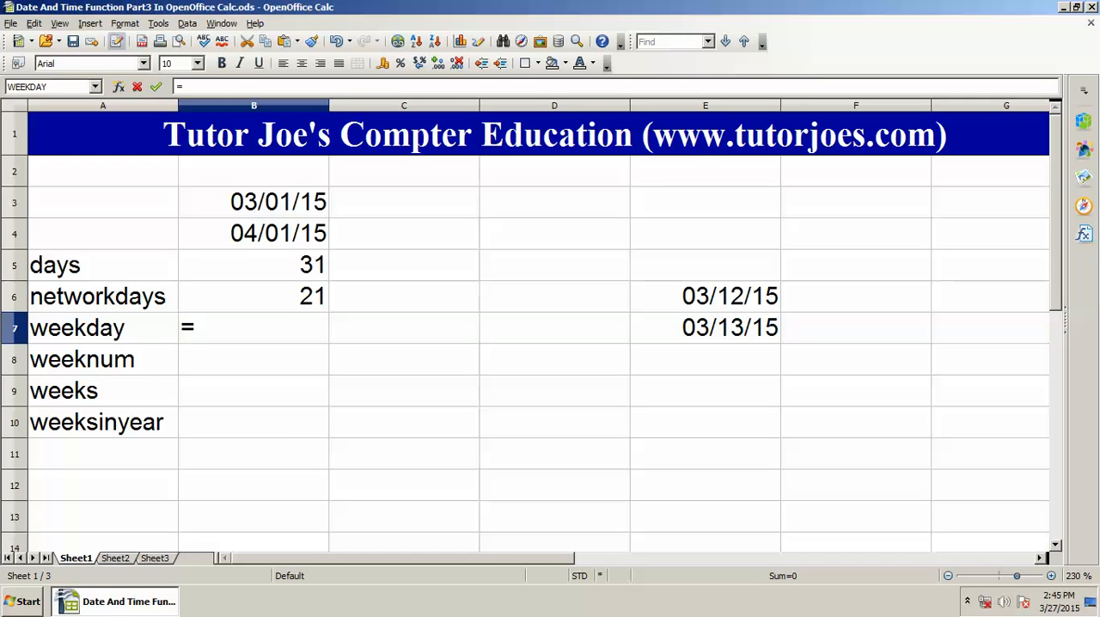
text(weekday)
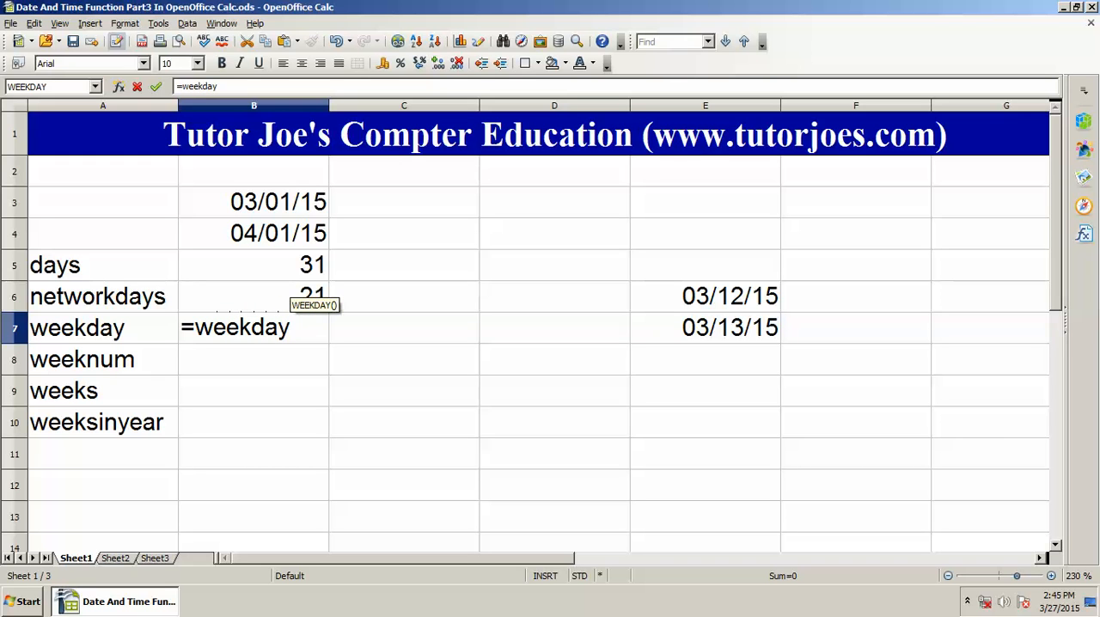
text(()
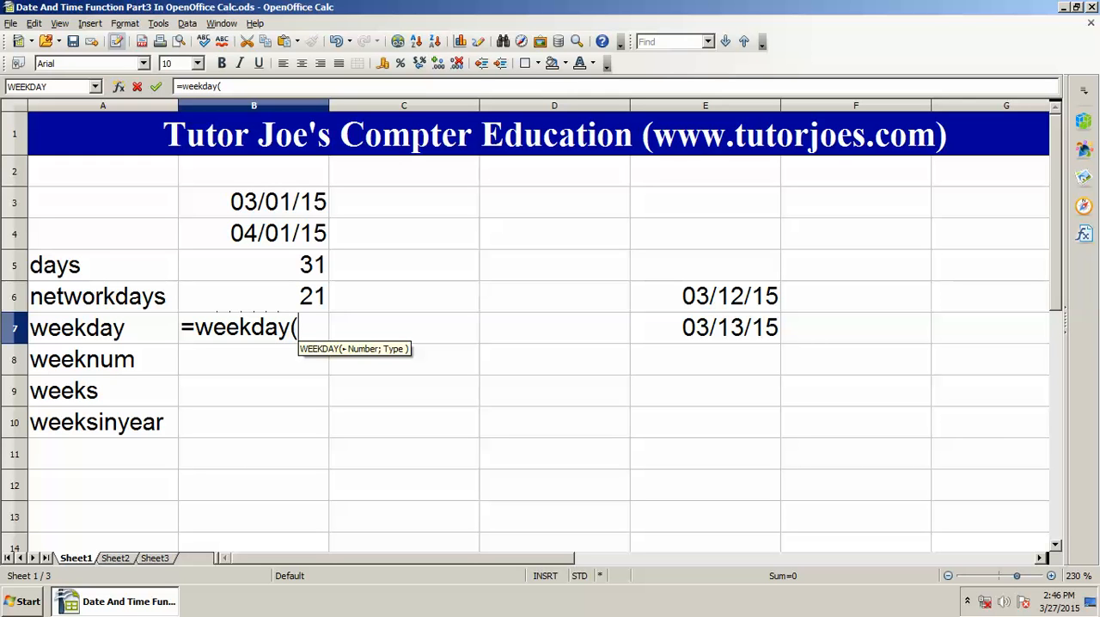
click(253, 233)
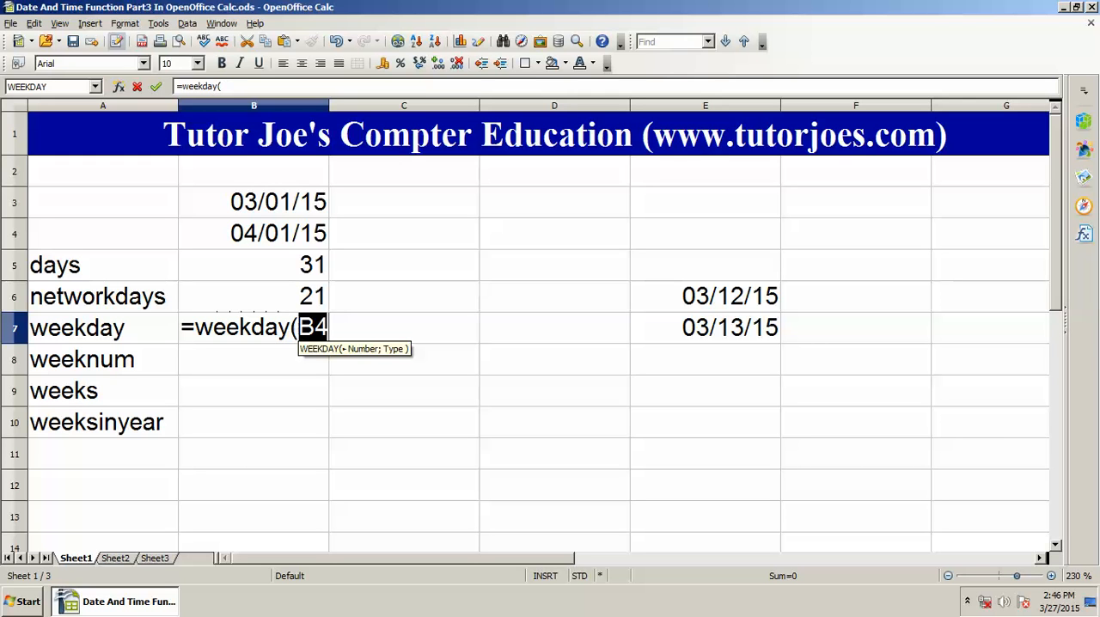
text())
key(Return)
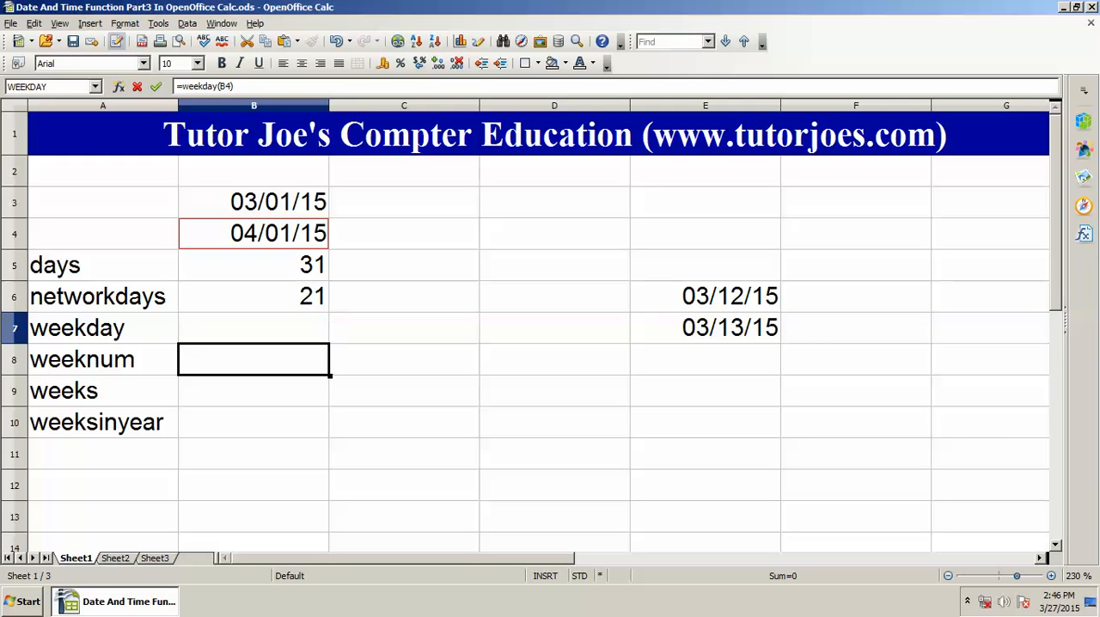
click(254, 329)
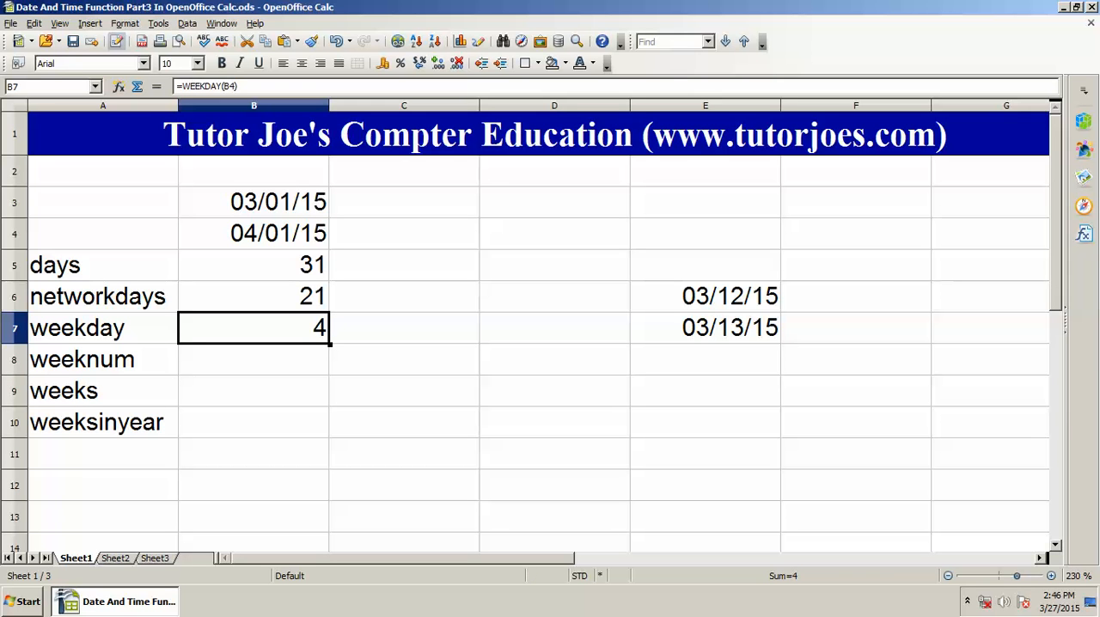
click(1058, 601)
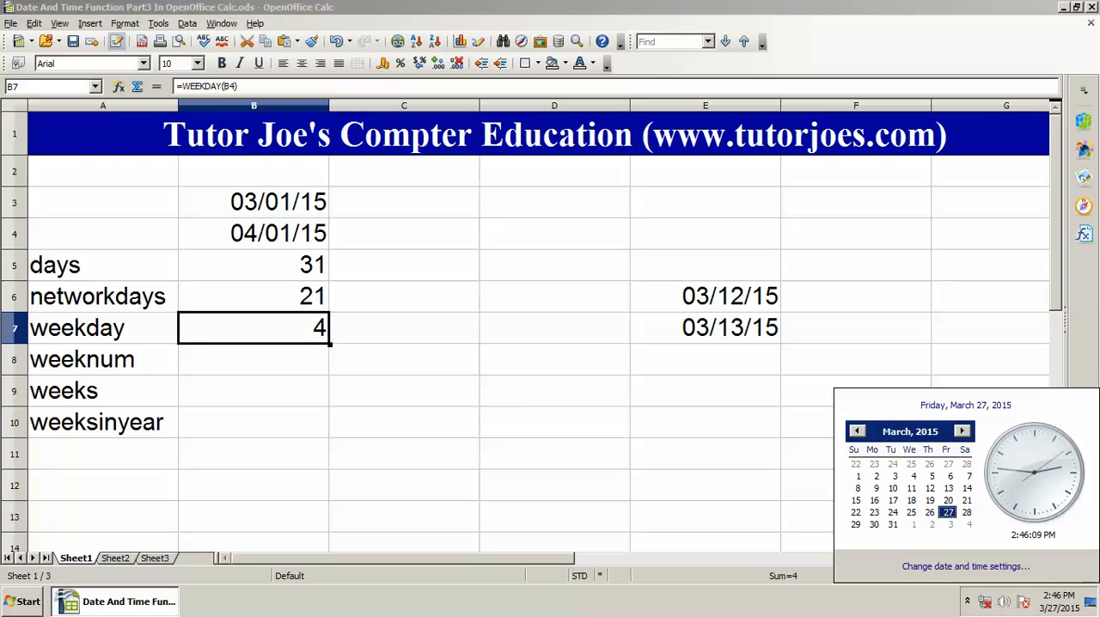
Step: Show April 2015 in the system calendar to check the end date's weekday, and close the calendar
click(961, 432)
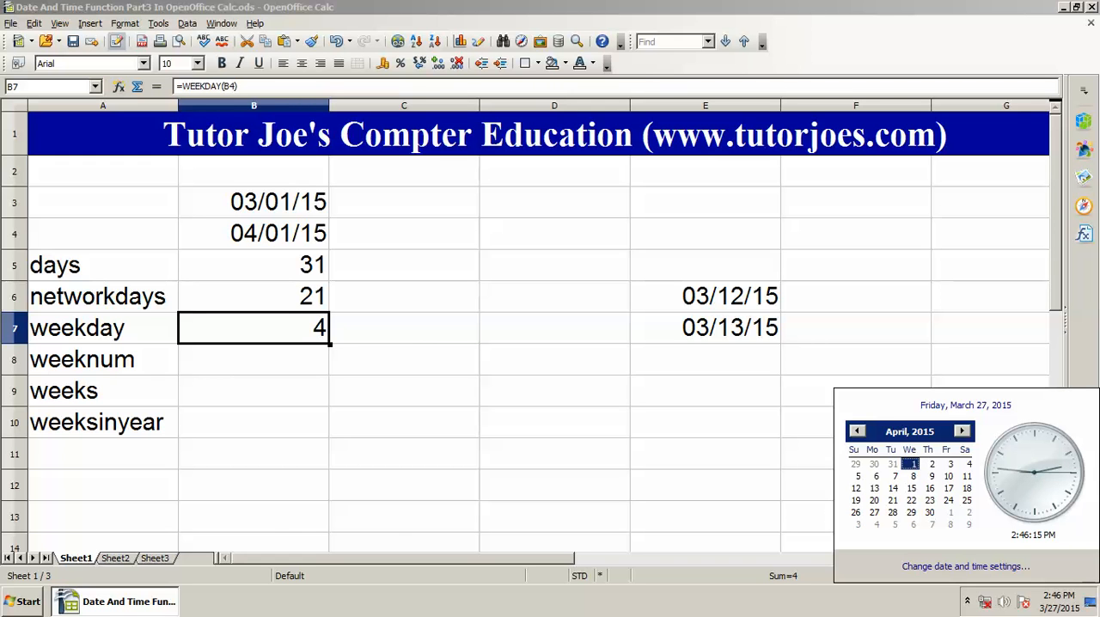
click(404, 359)
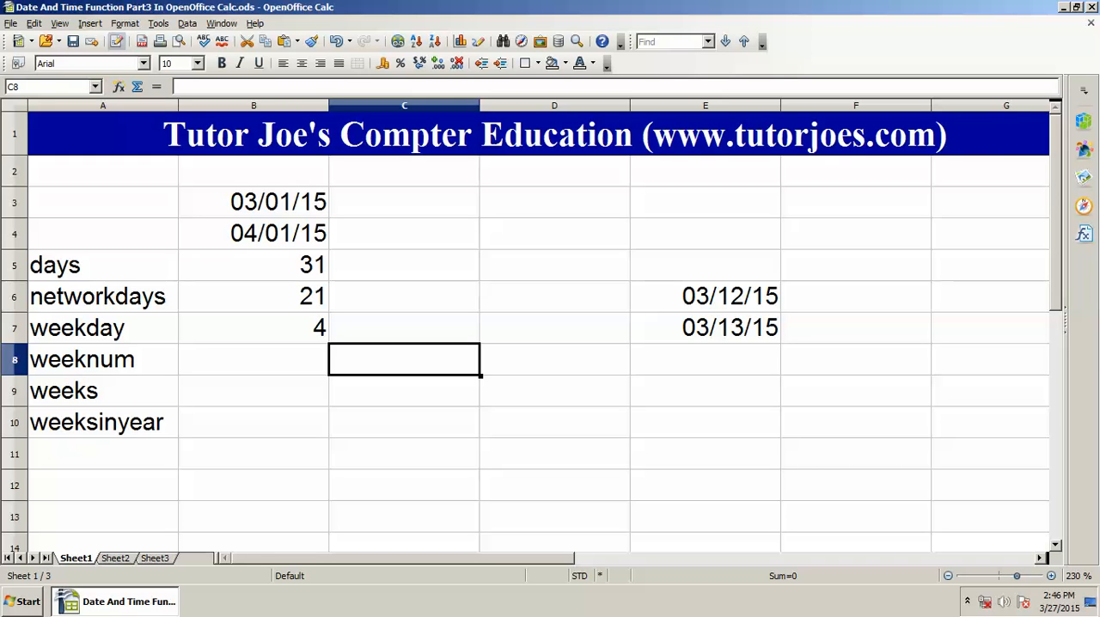
Step: Calculate the week number of the end date in cell B8 with the formula =WEEKNUM(B4;1)
click(253, 359)
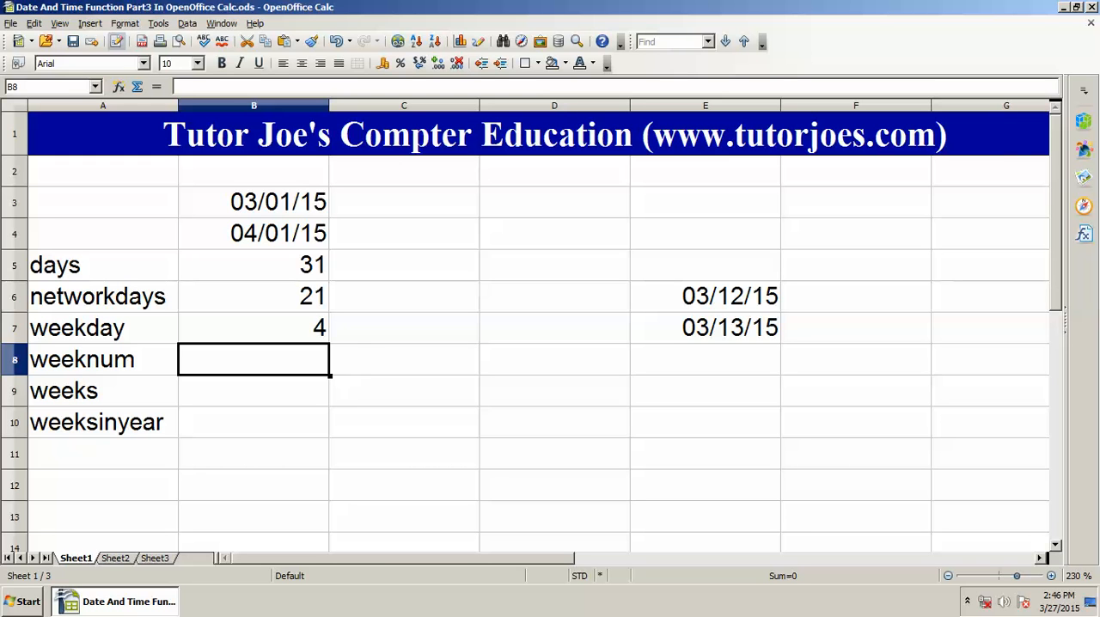
text(=wee)
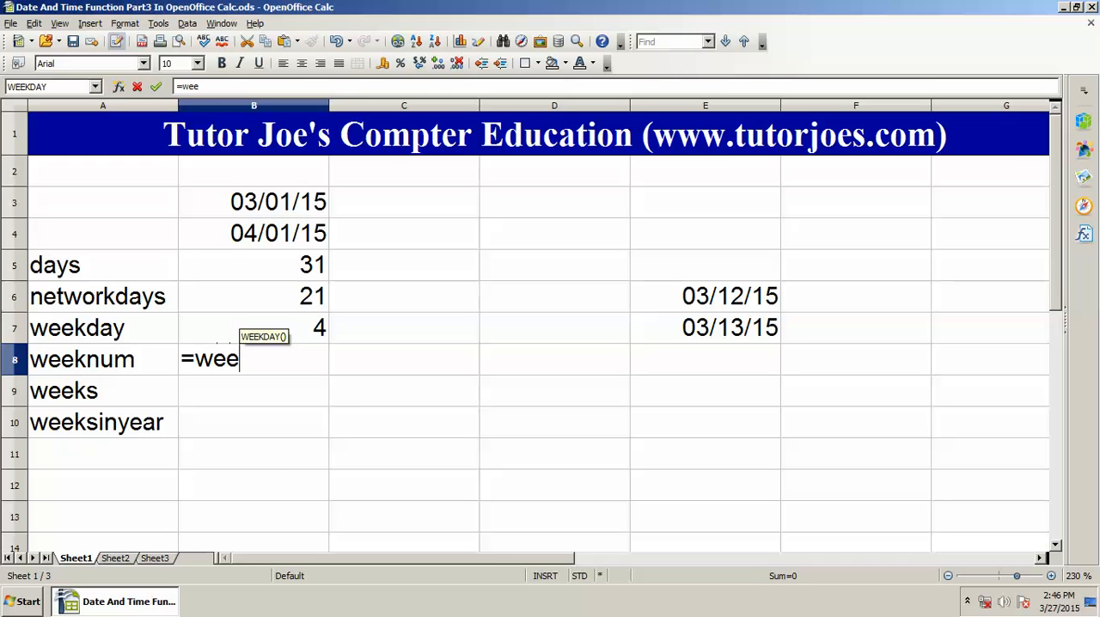
text(lnum)
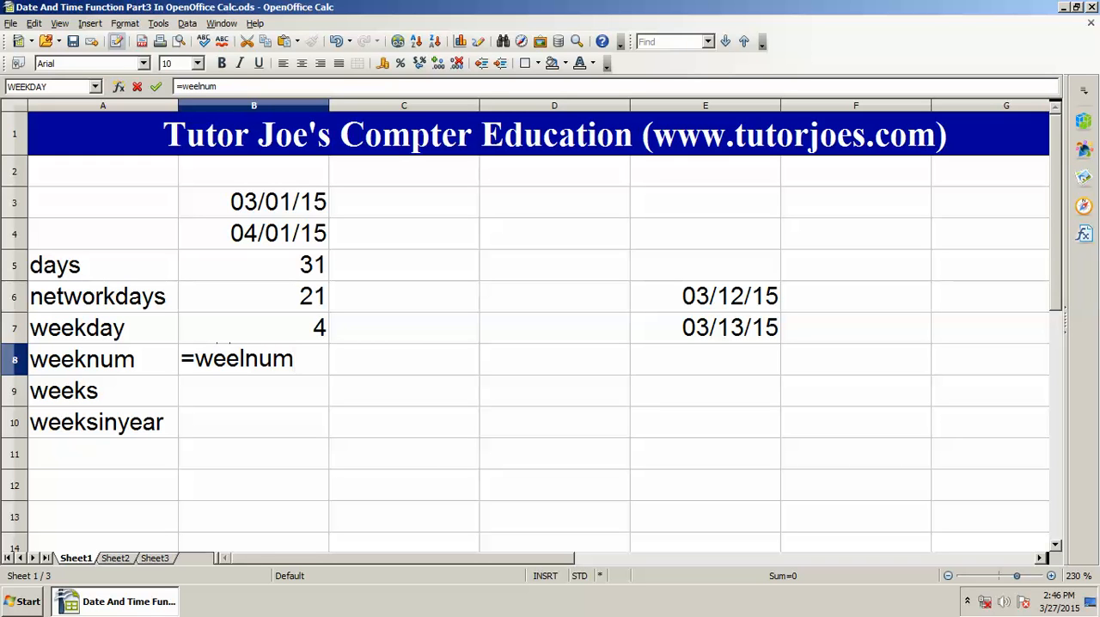
text(()
key(BackSpace)
key(BackSpace)
key(BackSpace)
key(BackSpace)
key(BackSpace)
key(BackSpace)
text(knum)
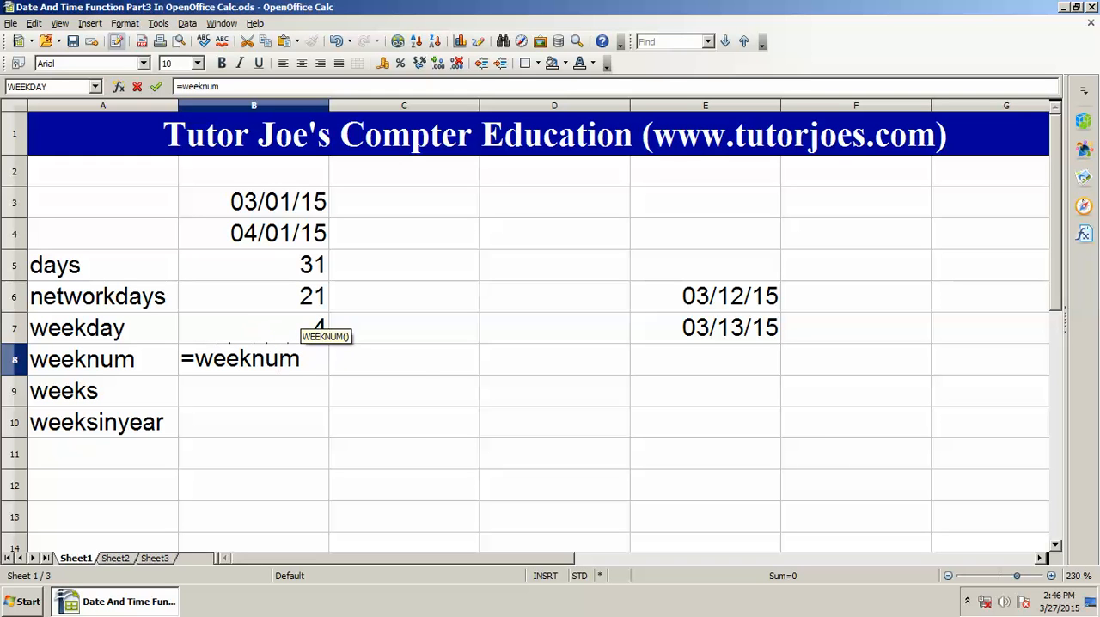
text(()
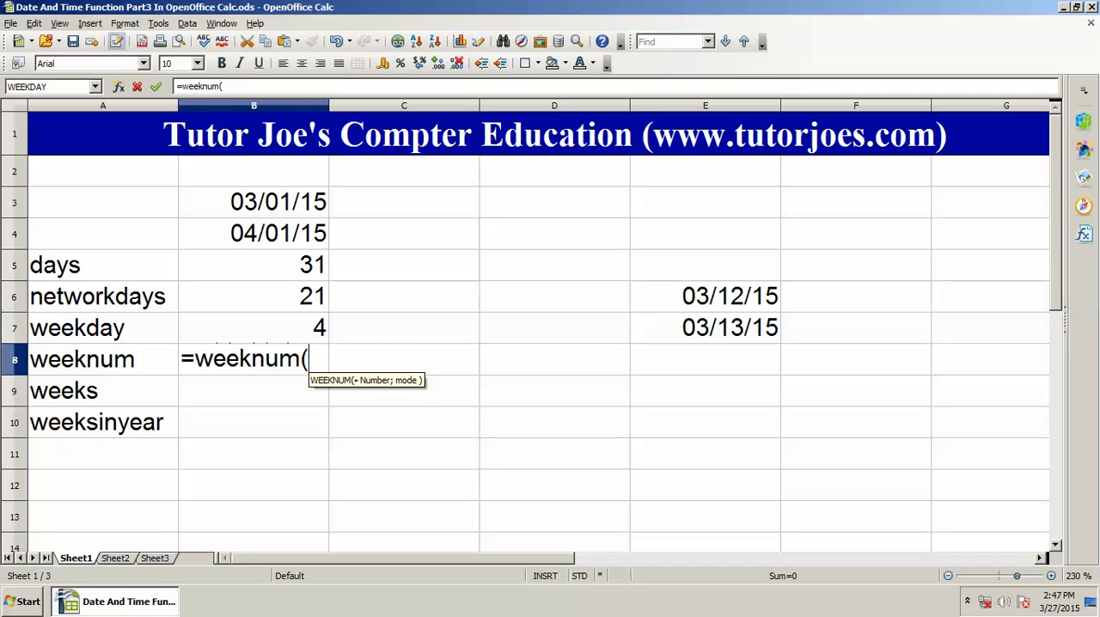
click(254, 234)
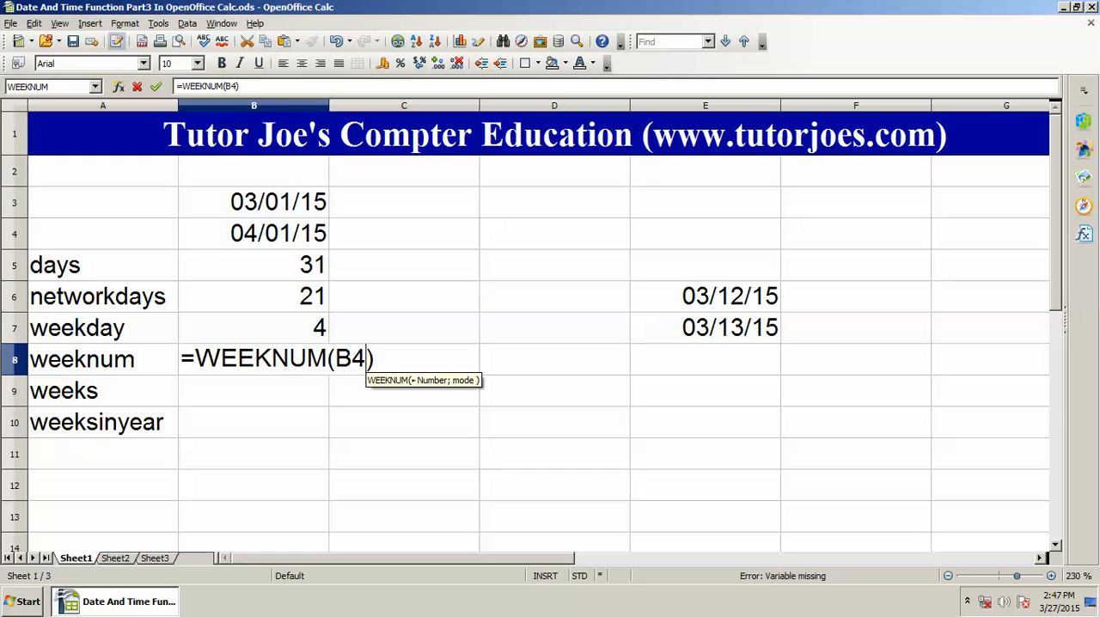
text(;)
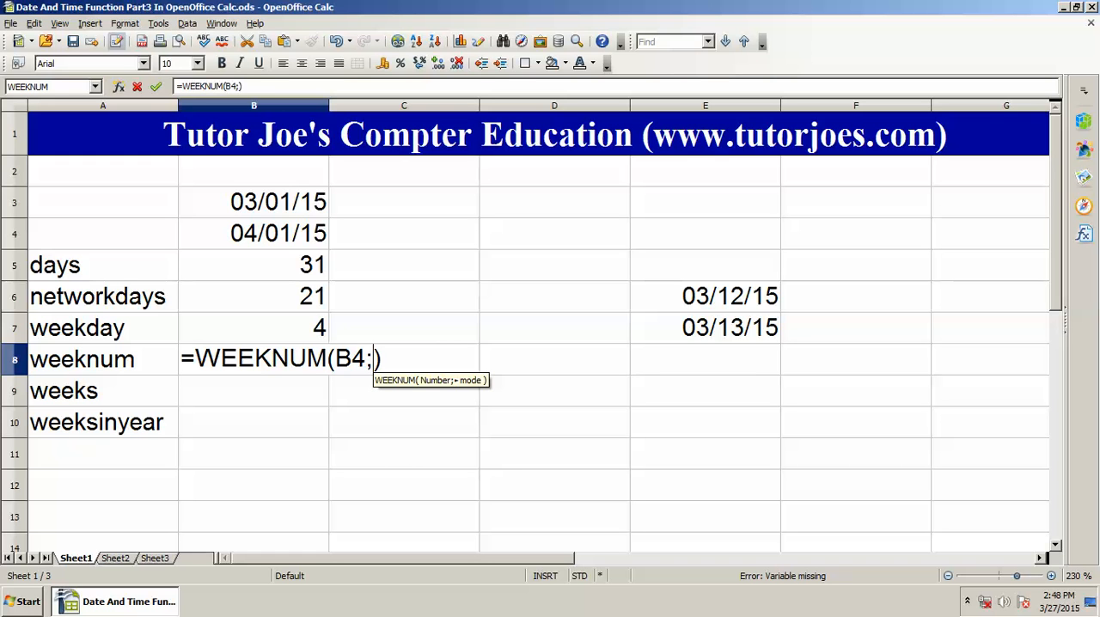
text(1)
key(Return)
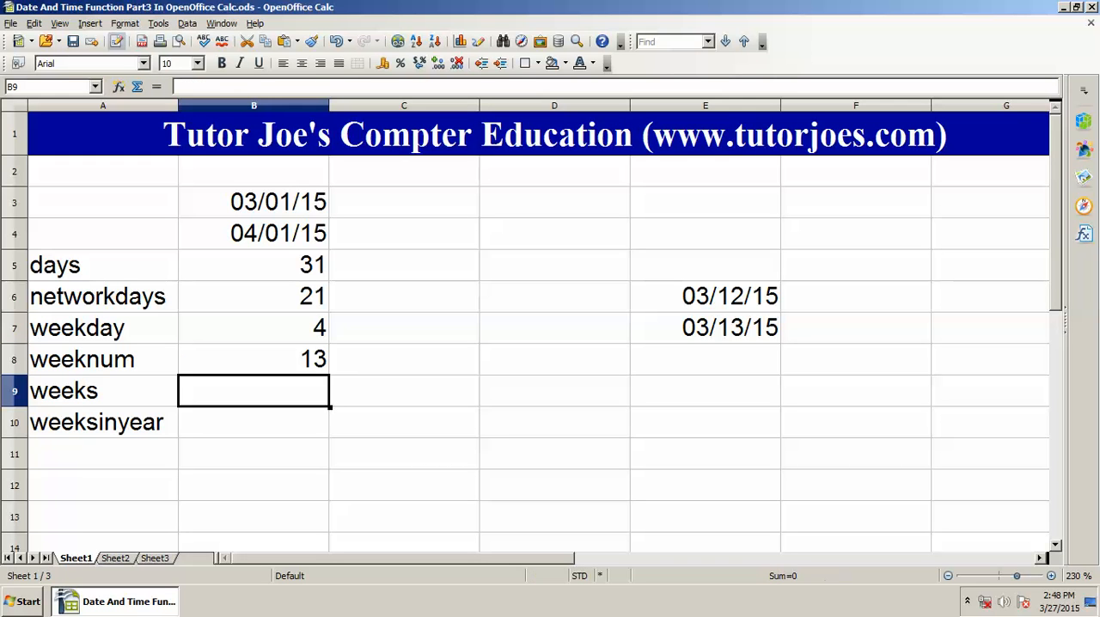
Step: Review the formulas already entered in column B beside the labels days to weeknum
key(Up)
key(Up)
key(Up)
key(Up)
key(Up)
key(Down)
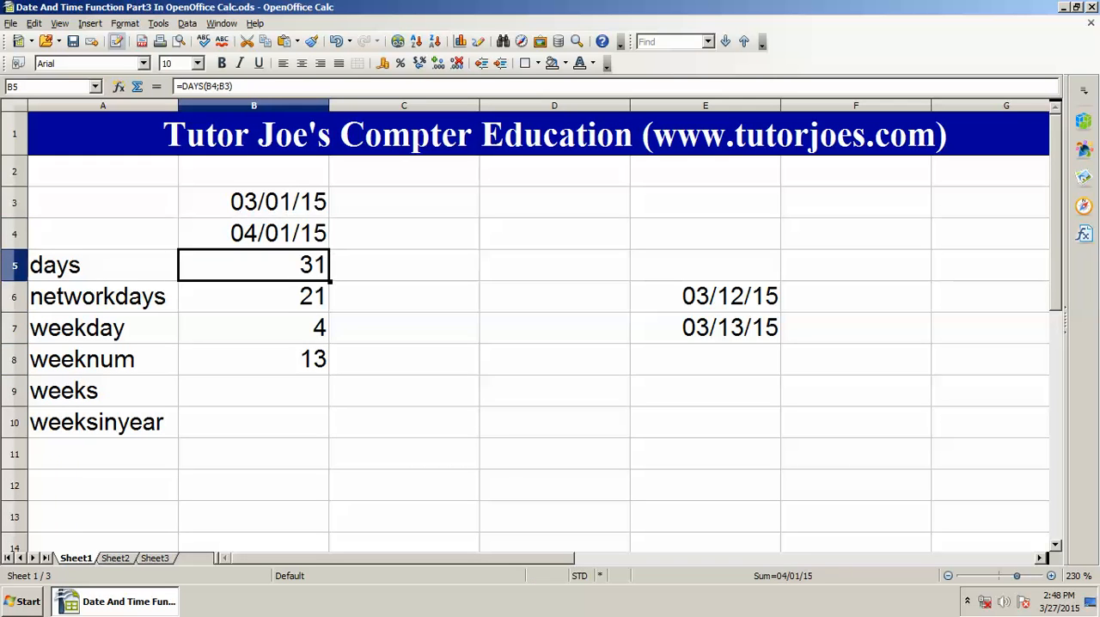
key(Down)
key(Down)
key(Down)
key(Down)
key(Up)
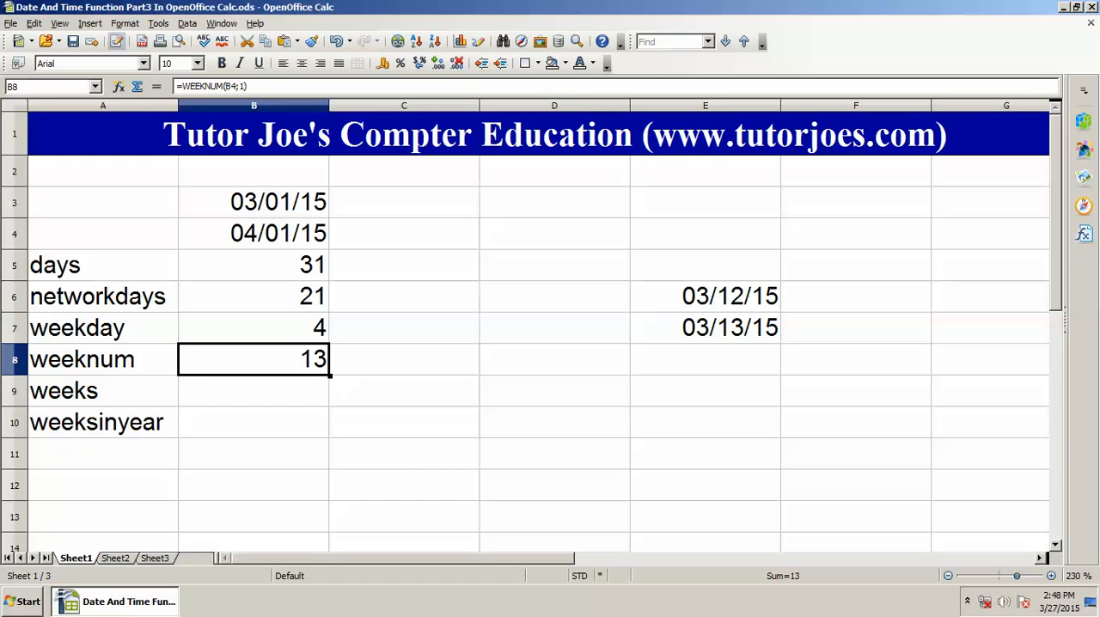
key(Down)
key(Up)
key(Down)
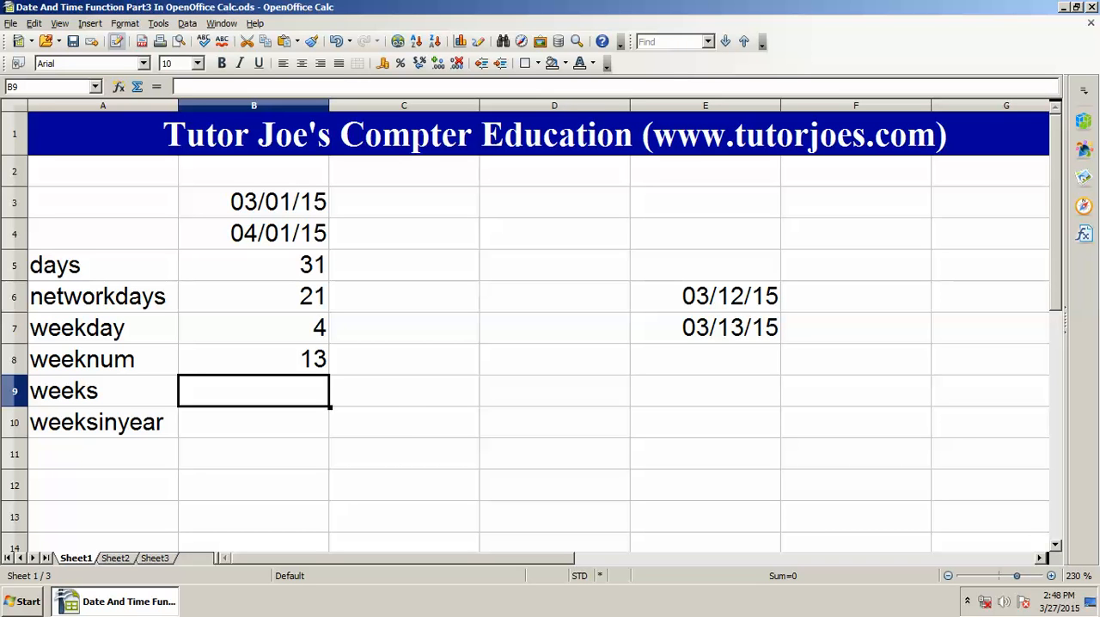
Step: Enter the formula =WEEKS(B3;B4) in cell B9 for the weeks between the two dates
text(=)
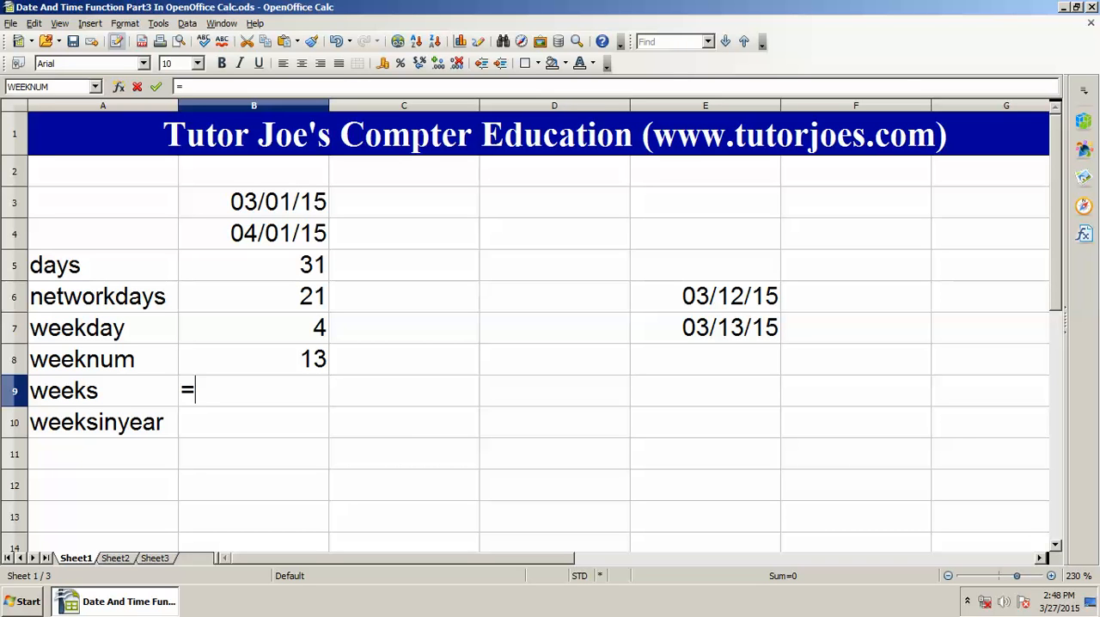
text(weeks()
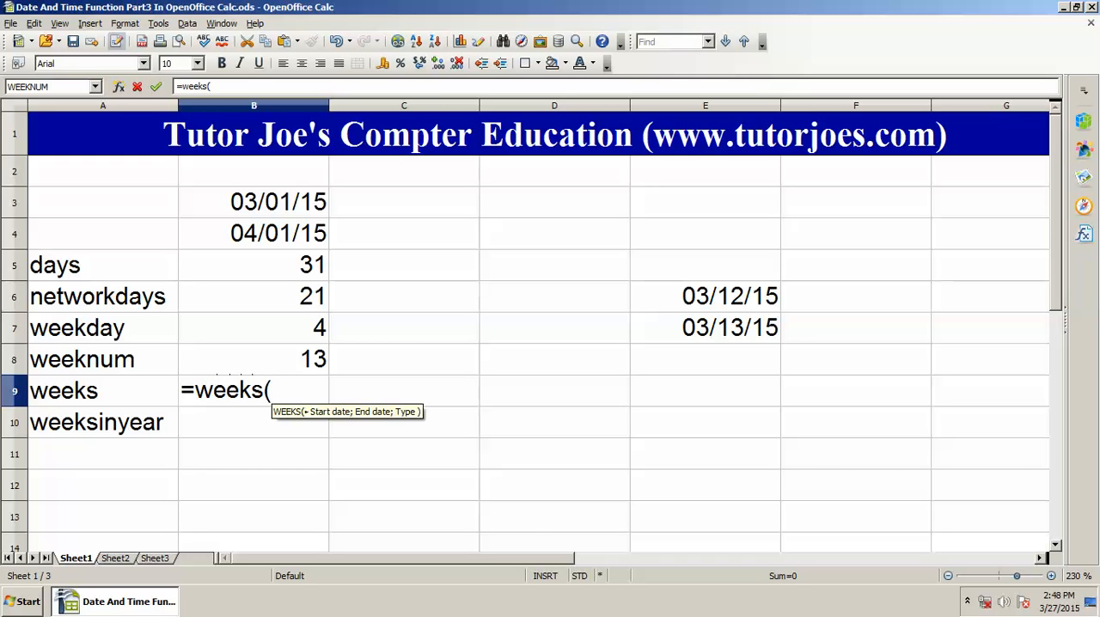
click(253, 202)
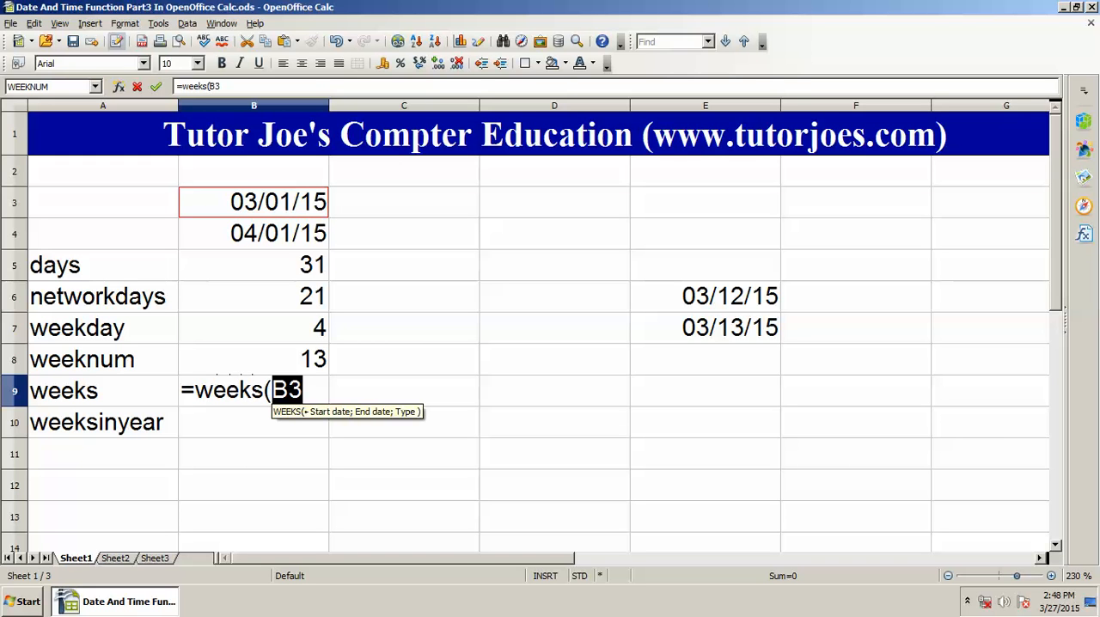
text(;)
click(254, 234)
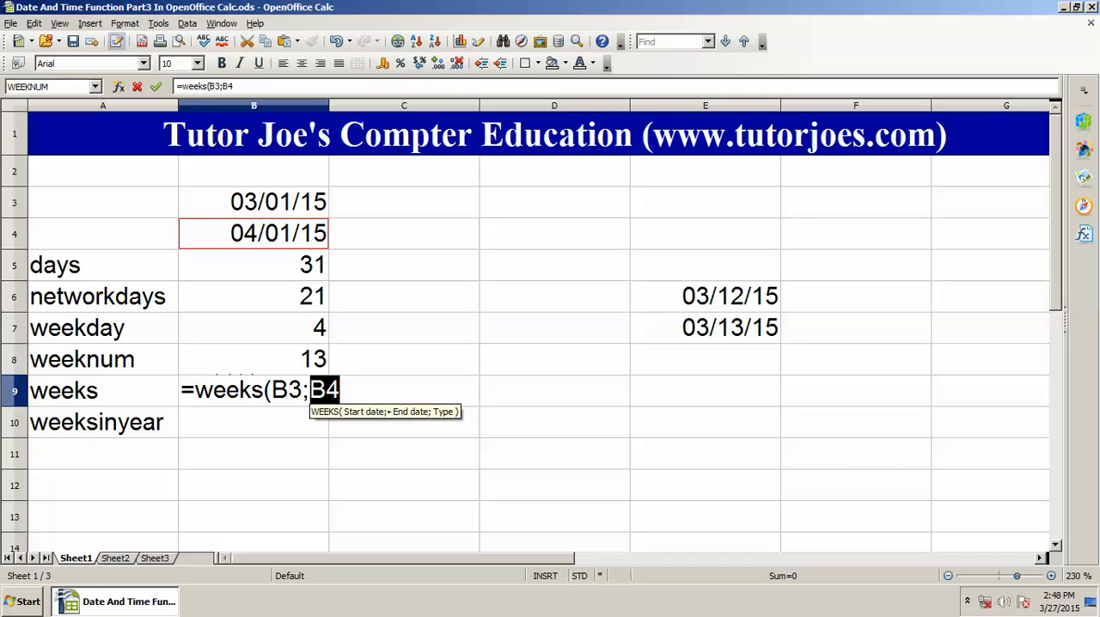
text())
key(Return)
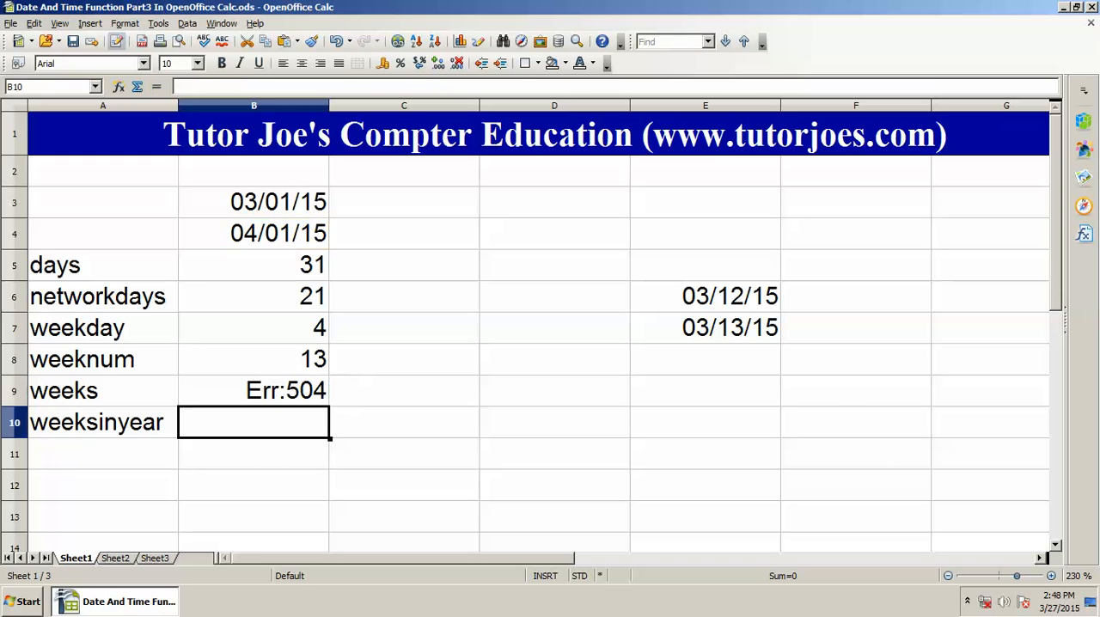
Step: Add the type argument 1 to the formula in B9, making it =WEEKS(B3;B4;1)
click(254, 391)
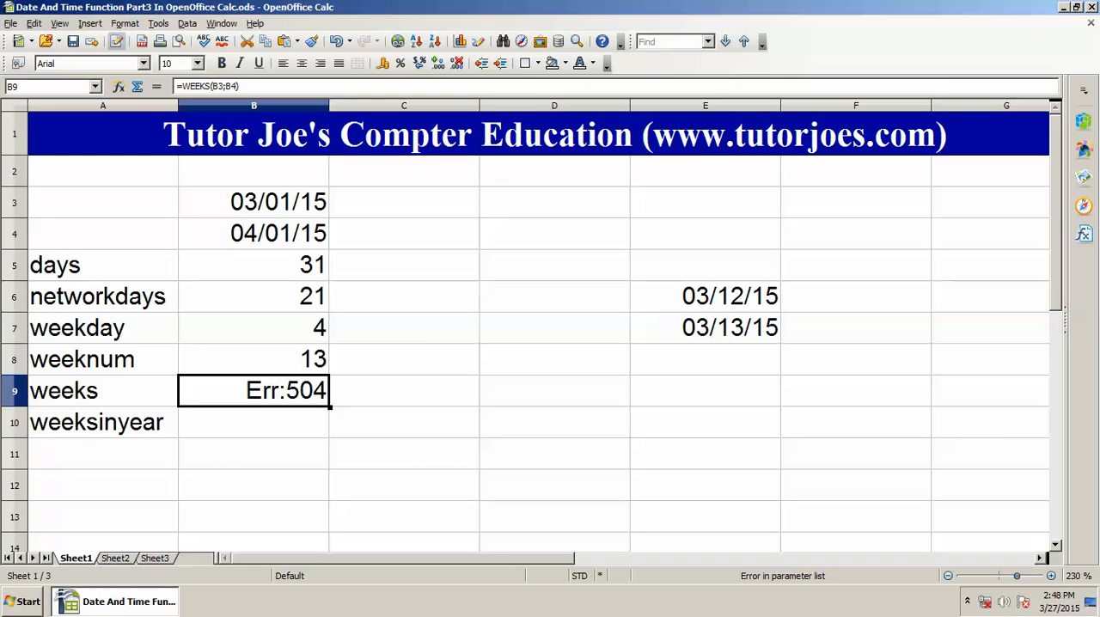
double_click(271, 391)
key(End)
key(Left)
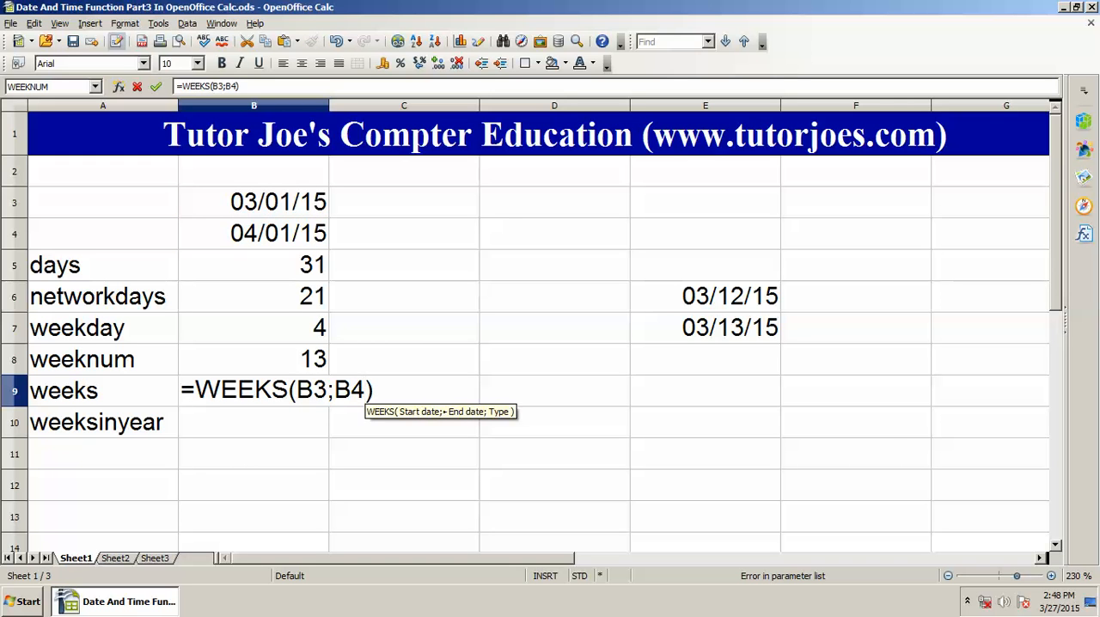
text(;1)
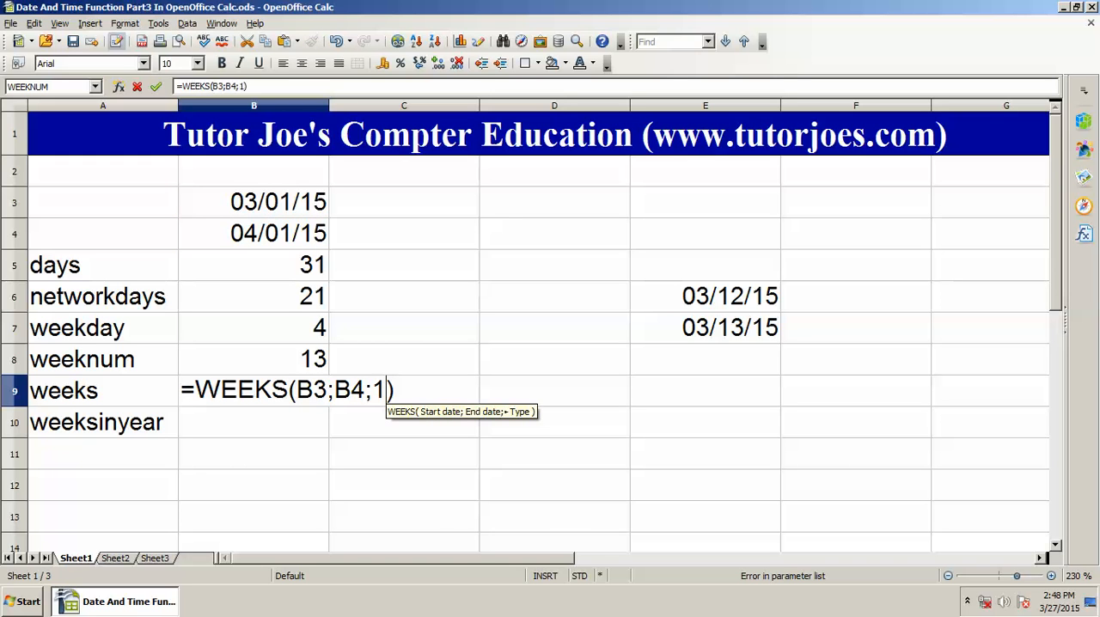
key(Return)
click(258, 391)
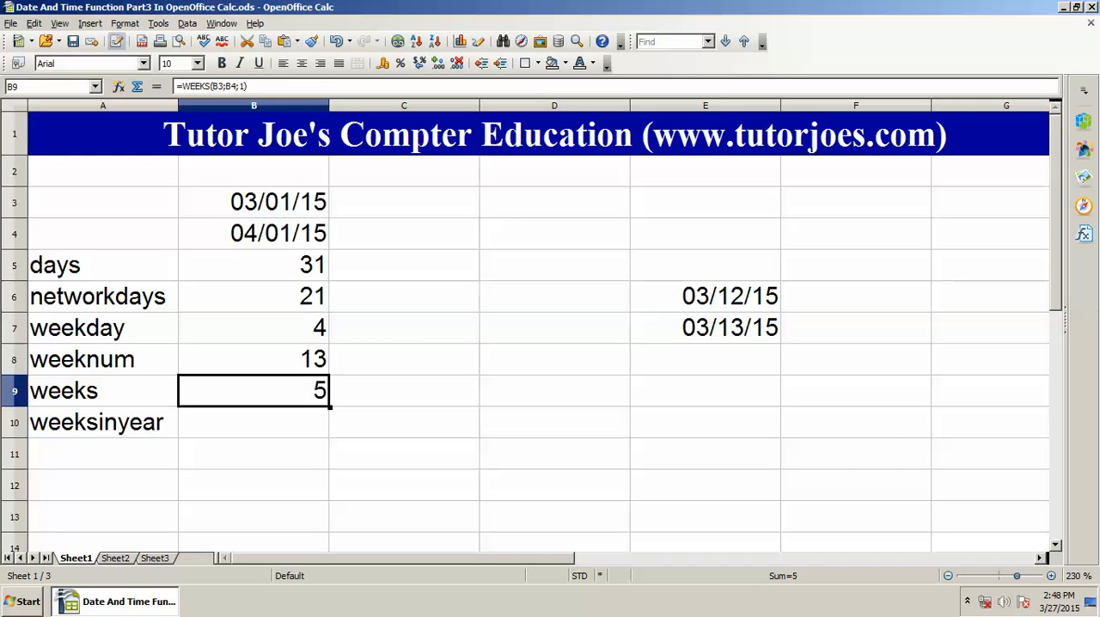
Step: Calculate the number of weeks in the end date's year in cell B10 with =WEEKSINYEAR(B4)
key(Down)
key(Up)
key(Down)
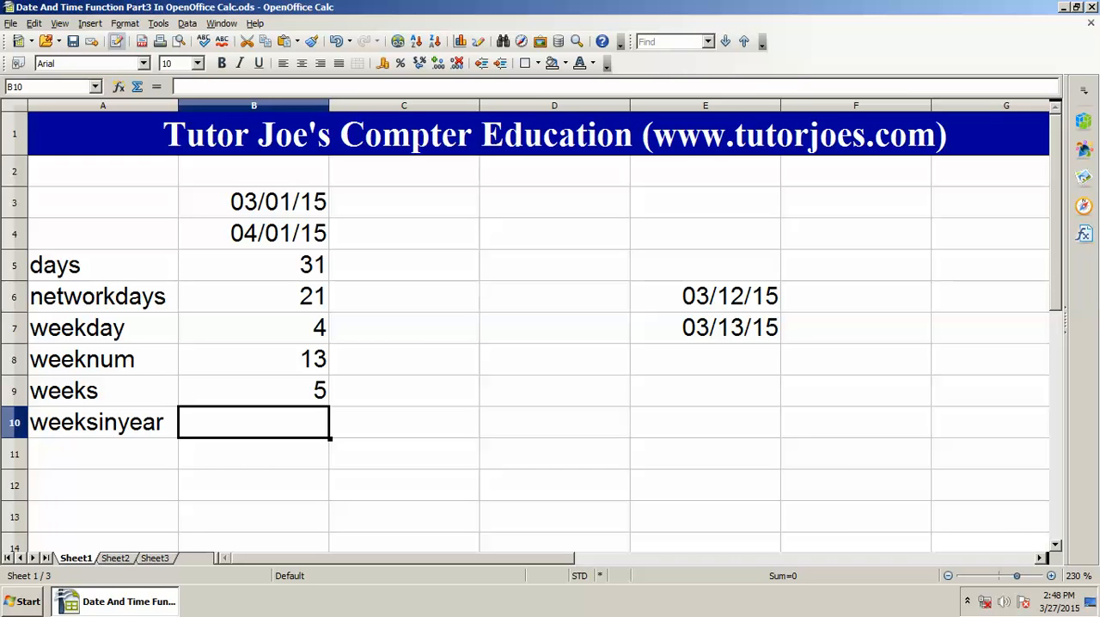
key(Up)
key(Down)
text(=weekin)
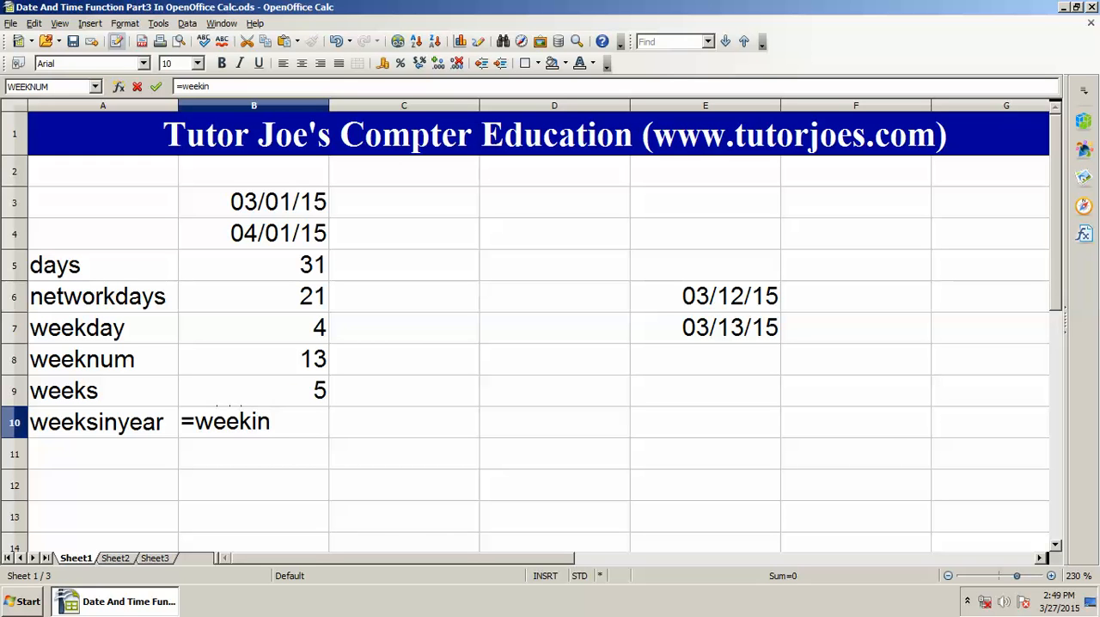
key(BackSpace)
key(BackSpace)
text(sinyear()
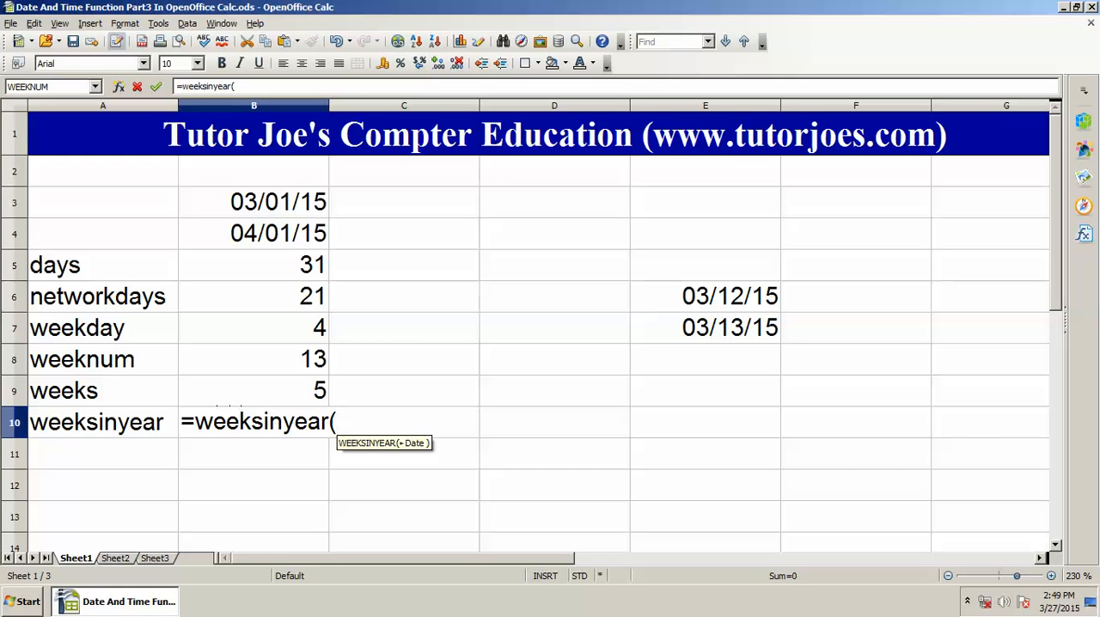
click(254, 234)
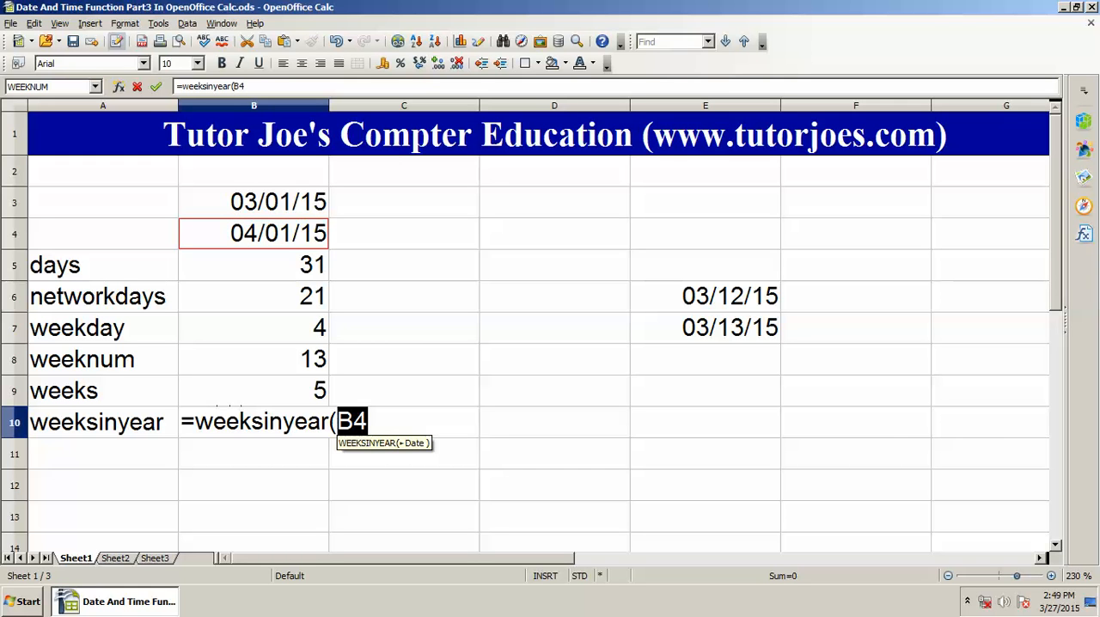
text())
key(Return)
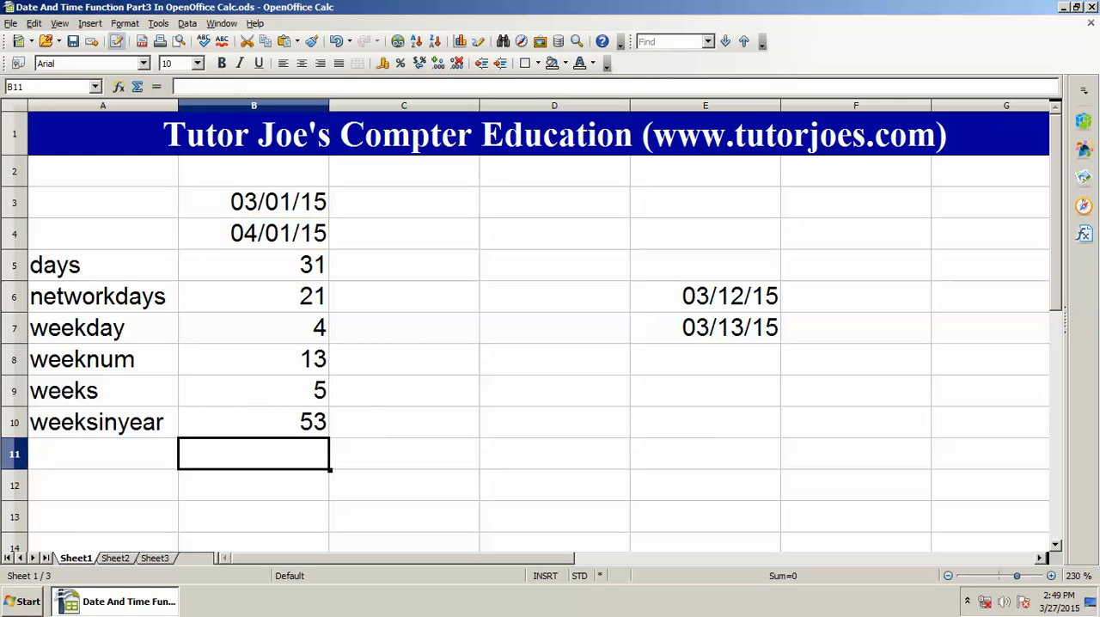
Step: Review the weeksinyear formula in B10 and the other completed date formulas in column B
key(Up)
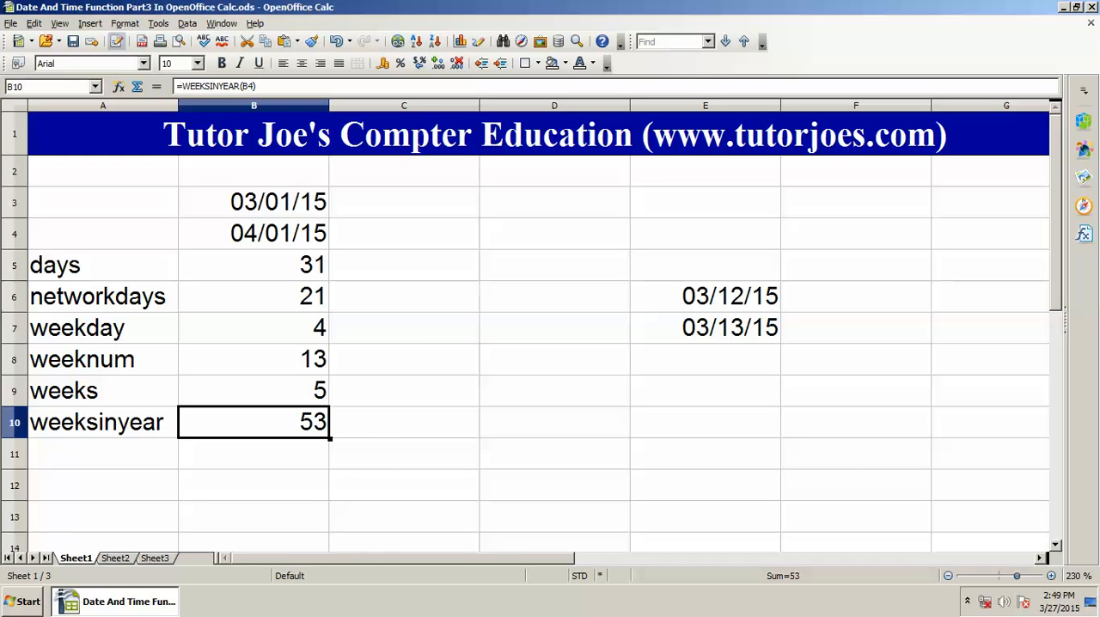
key(Down)
key(Up)
key(Right)
key(Up)
key(Up)
key(Up)
key(Up)
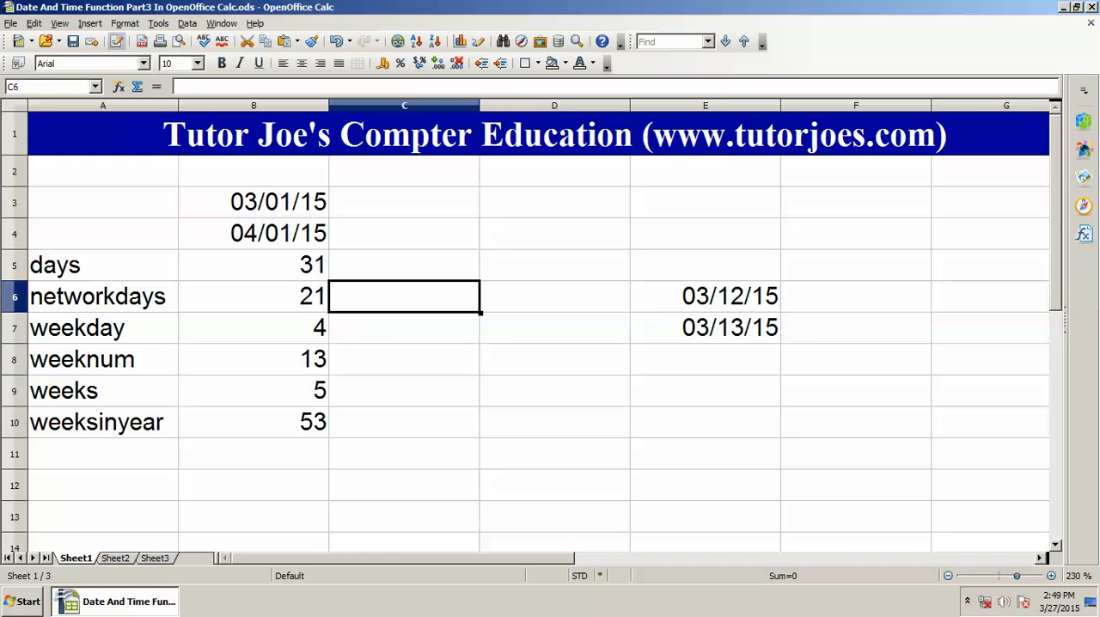
key(Up)
key(Left)
key(Down)
key(Down)
key(Down)
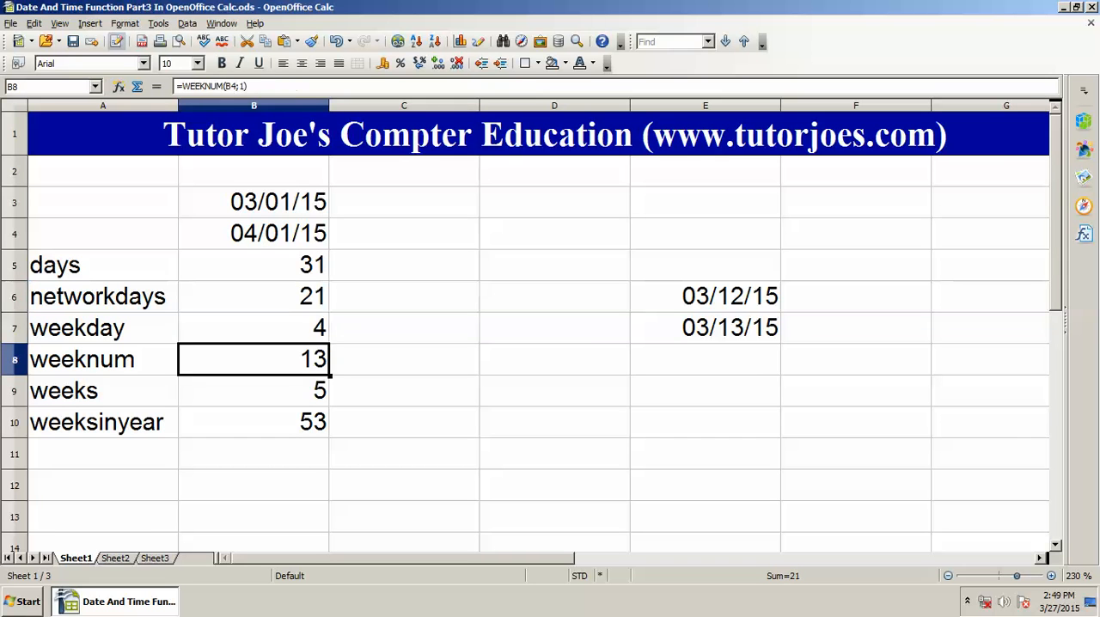
key(Up)
key(Up)
key(Up)
key(Right)
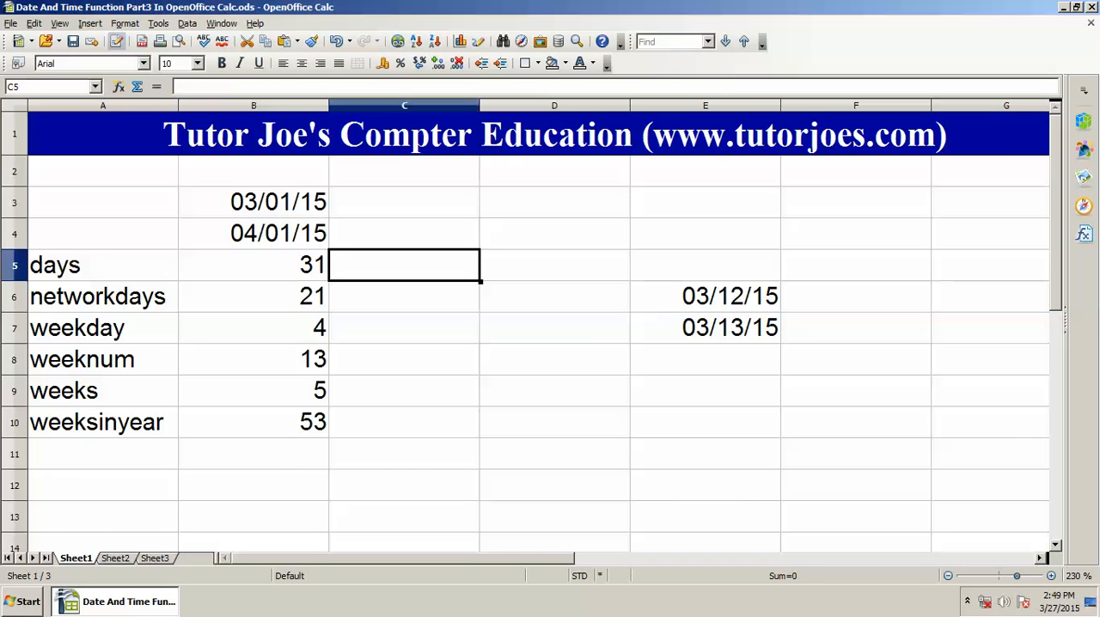